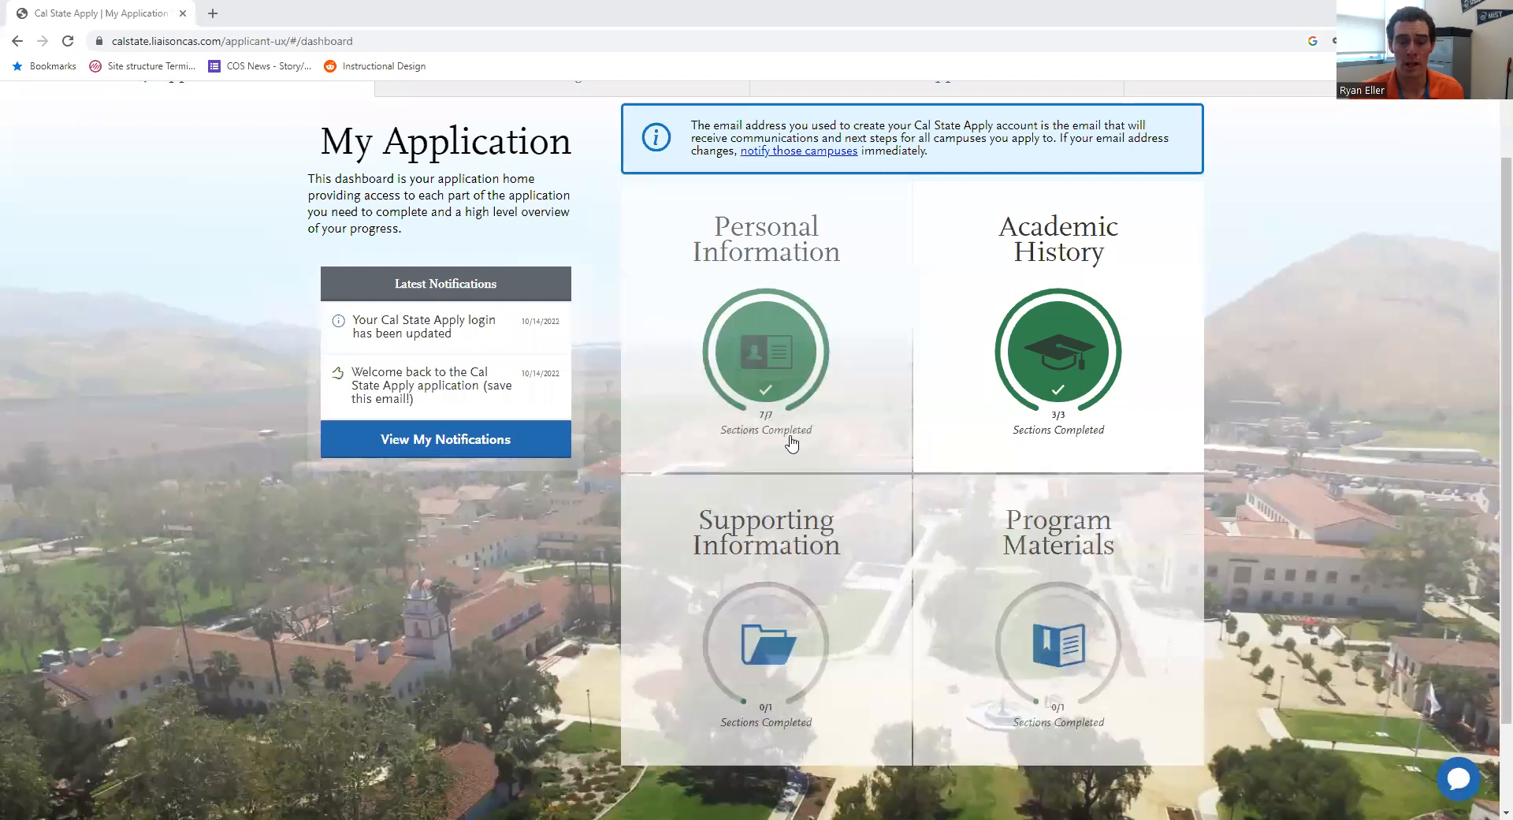
Step: Open the Experiences section under Supporting Information and start adding a new experience
{"action": "scroll", "coordinate": [791, 444], "scroll_direction": "down", "scroll_amount": 1}
{"action": "left_click", "coordinate": [795, 440]}
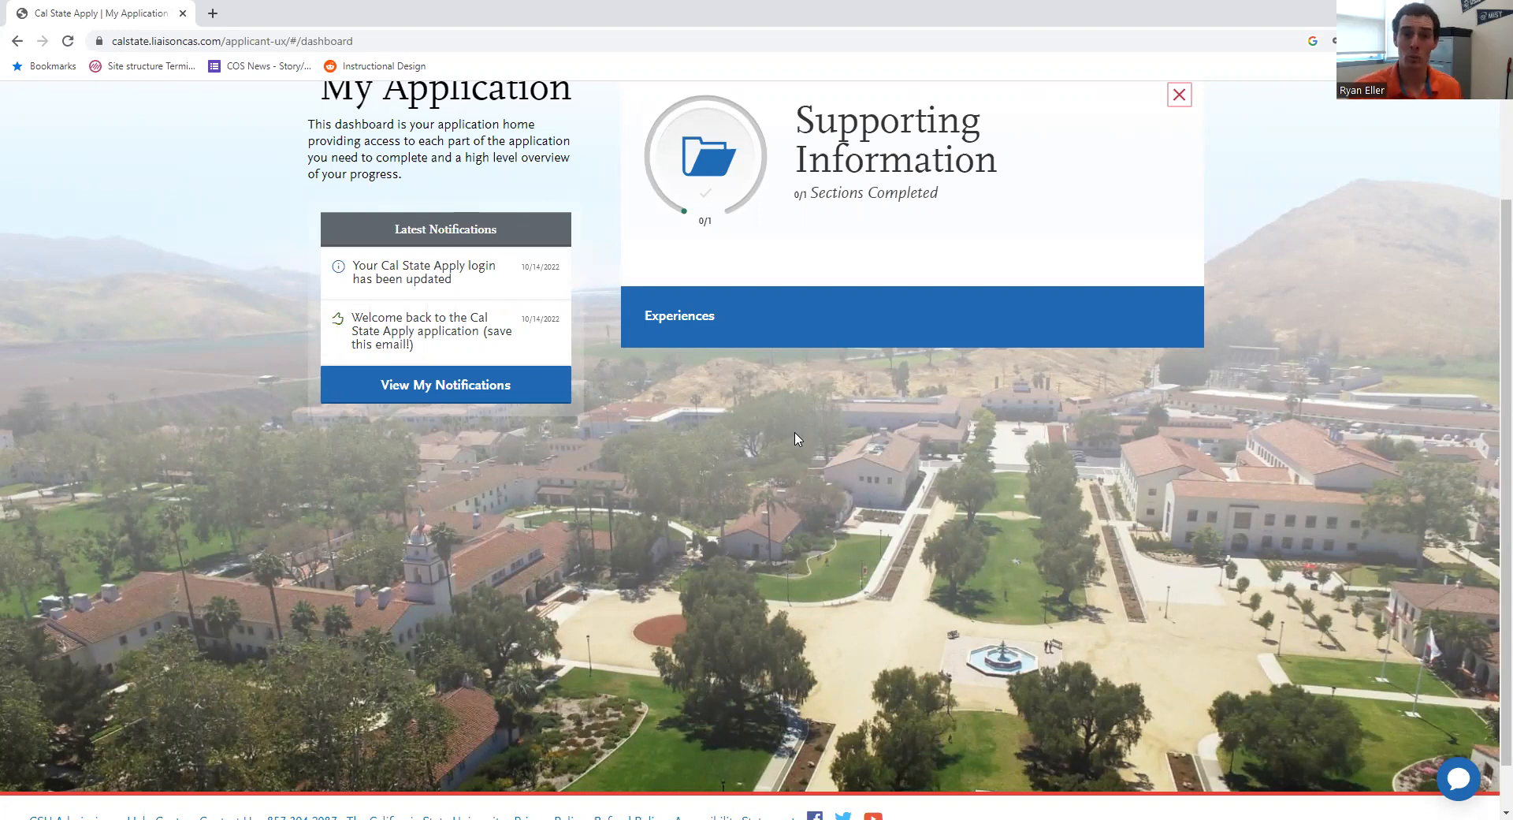
{"action": "left_click", "coordinate": [673, 329]}
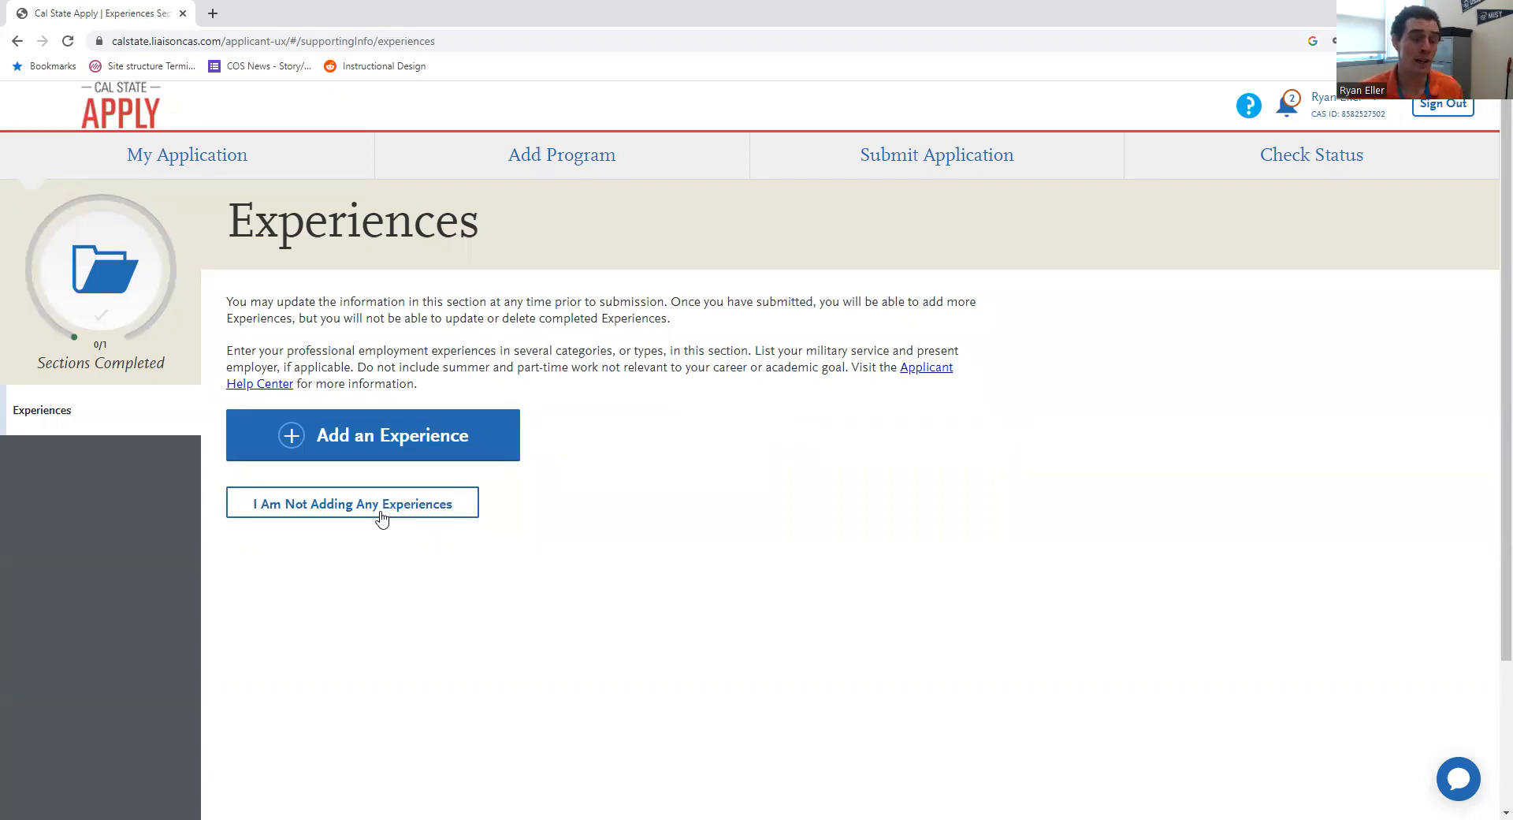
{"action": "left_click", "coordinate": [401, 451]}
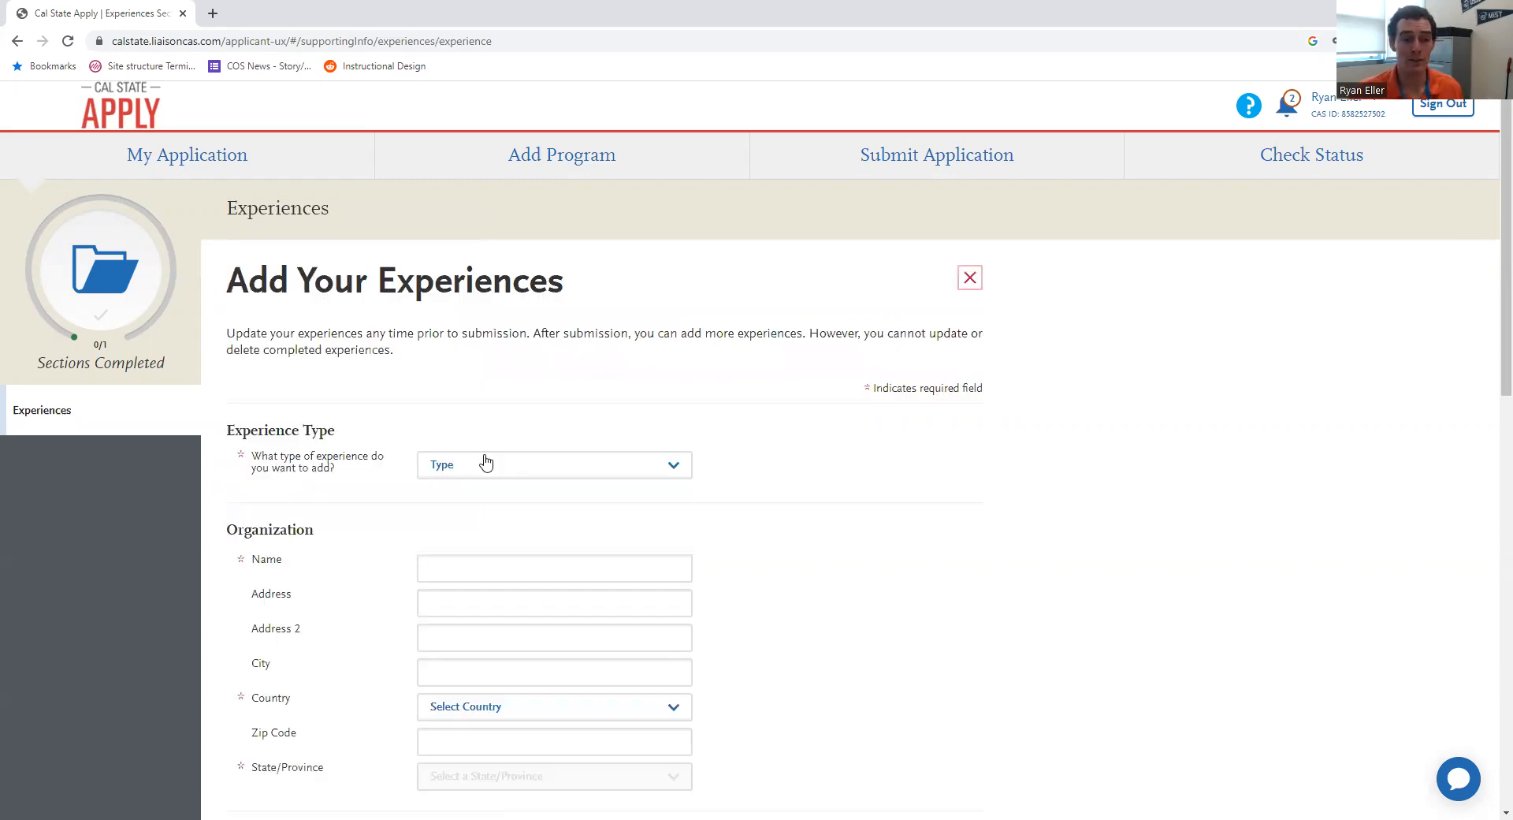
Step: Set the experience type to Employment and enter CSUMB as the organization name
{"action": "left_click", "coordinate": [486, 462]}
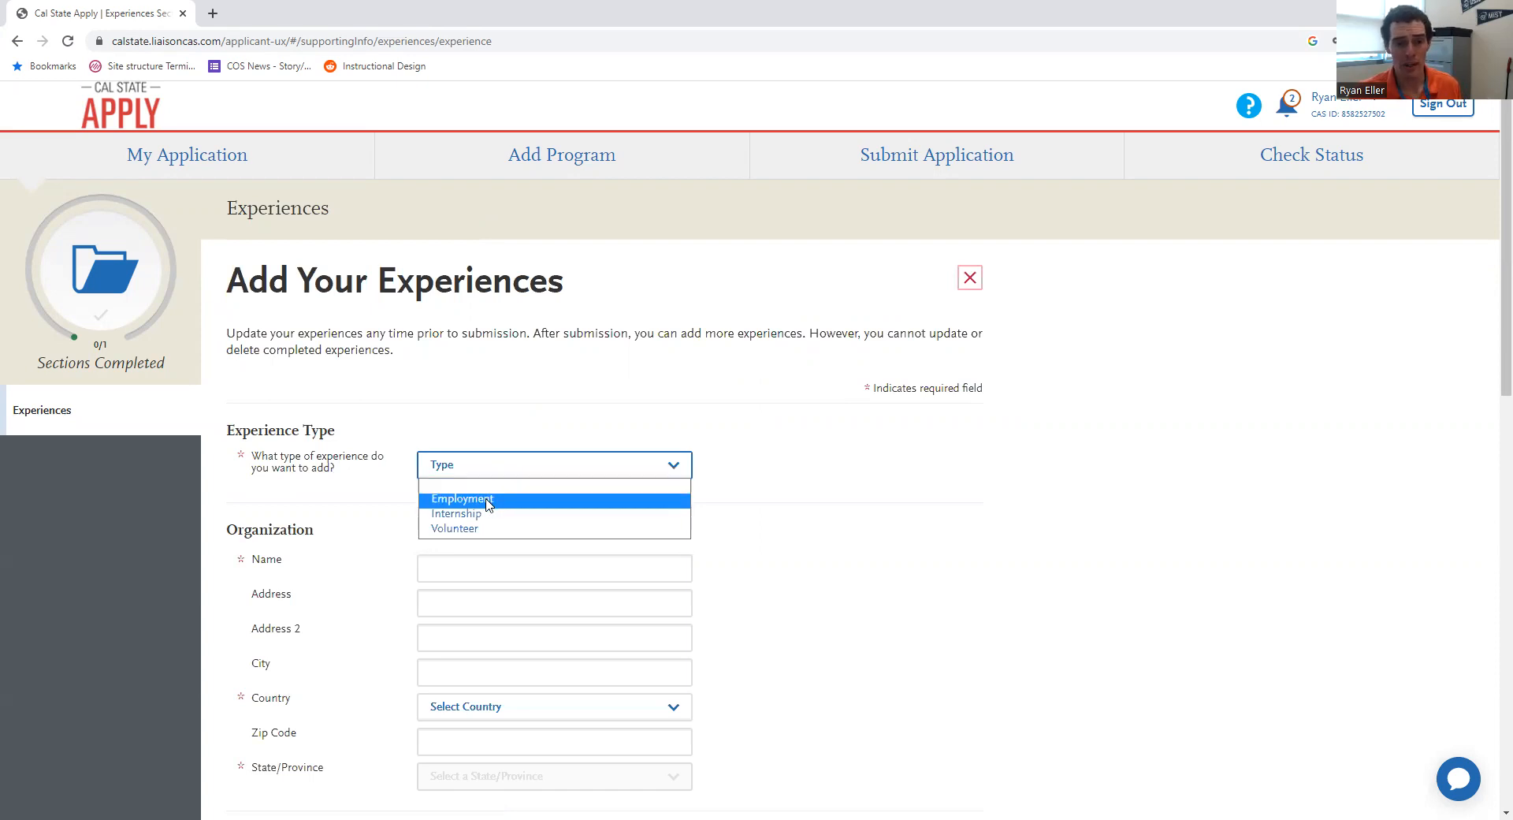
{"action": "left_click", "coordinate": [486, 501]}
{"action": "scroll", "coordinate": [868, 484], "scroll_direction": "down", "scroll_amount": 1}
{"action": "left_click", "coordinate": [621, 489]}
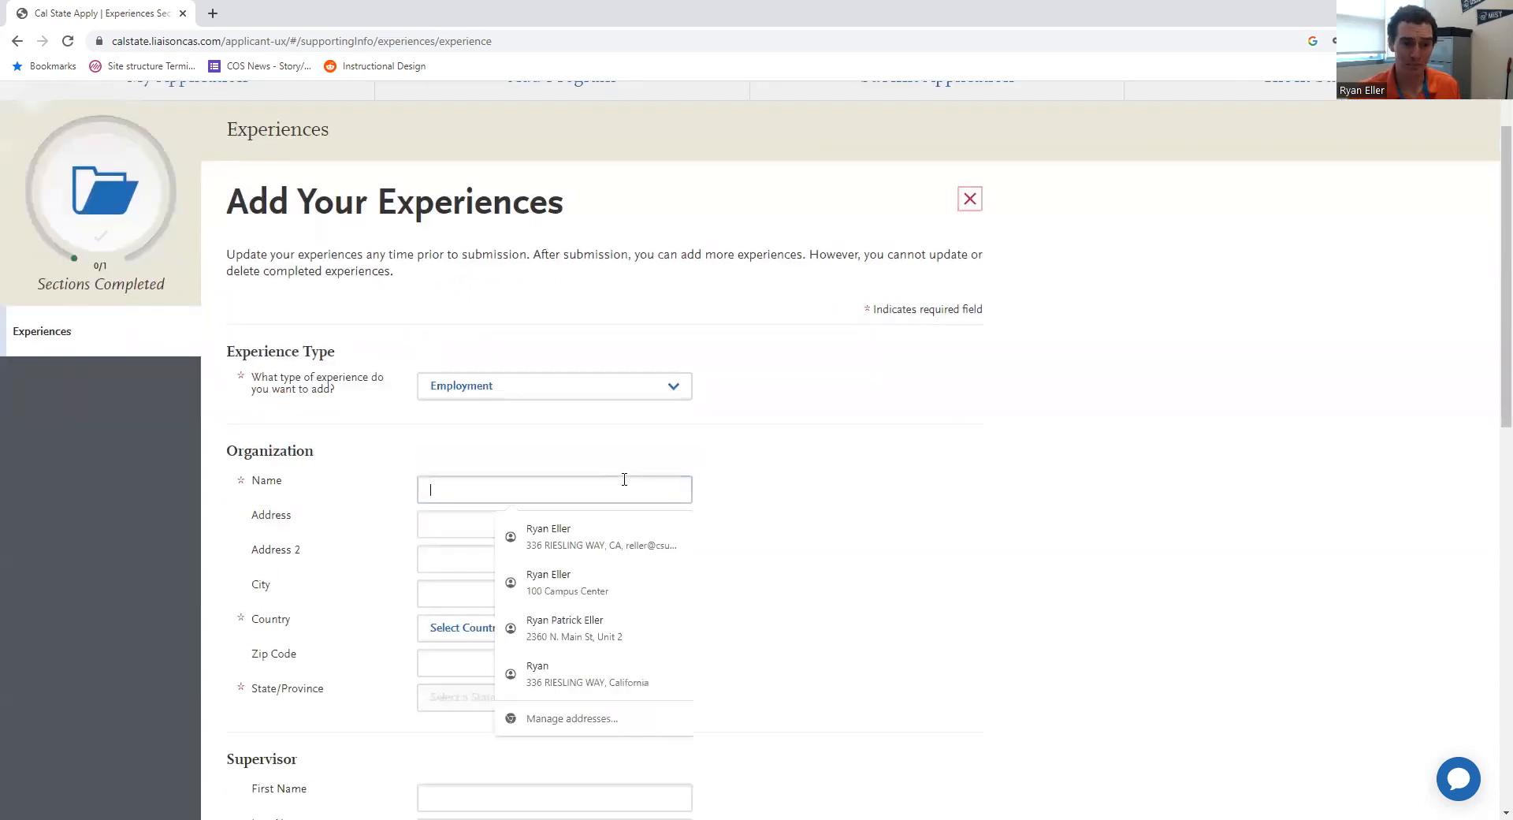
{"action": "type", "text": "CSUMB"}
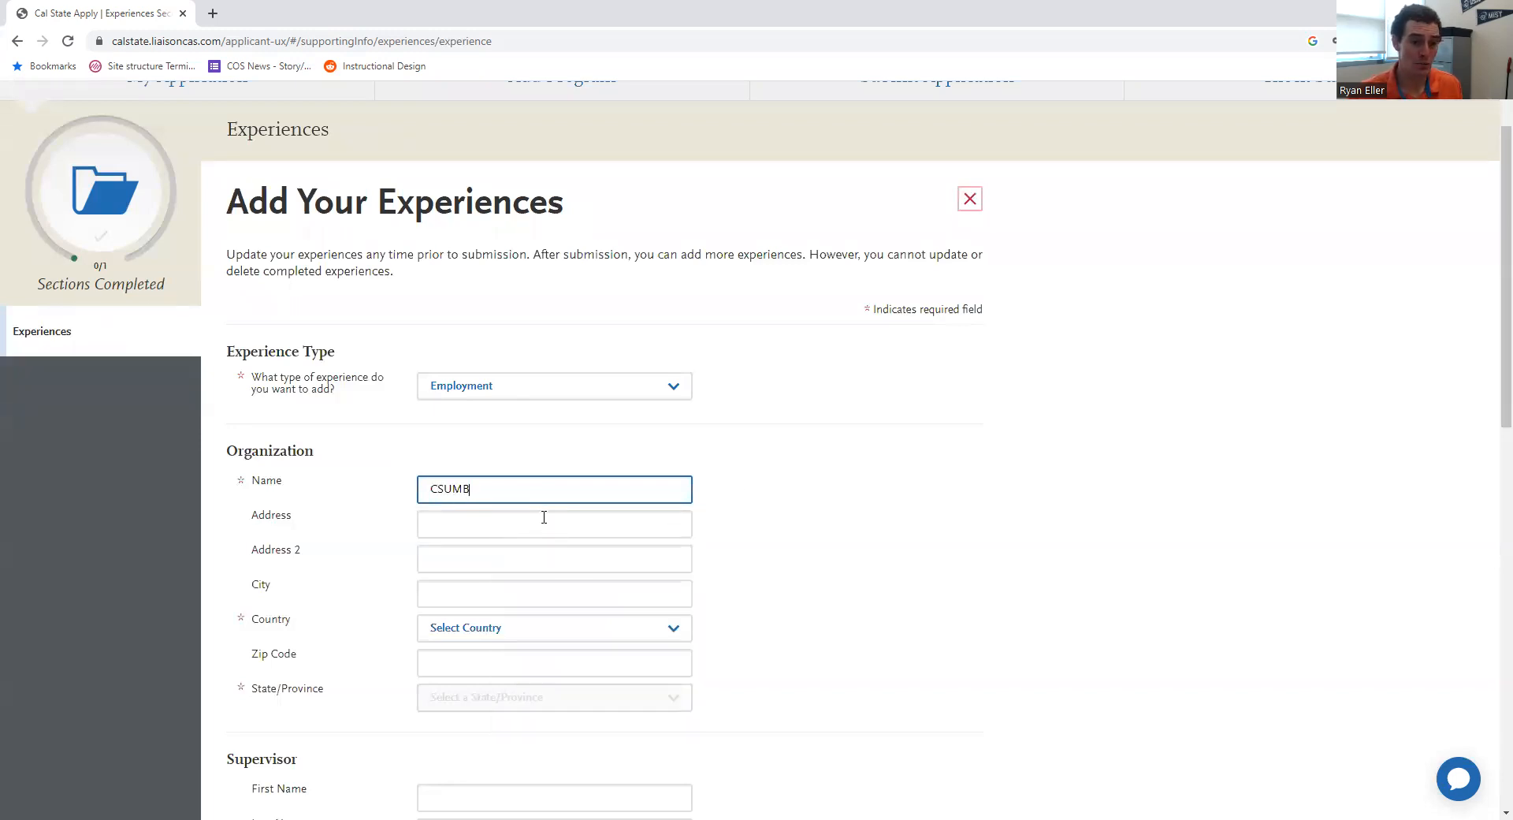
Step: Fill in the organization's address and the supervisor's contact details from the saved campus address, and set the state to California
{"action": "left_click", "coordinate": [545, 521]}
{"action": "left_click", "coordinate": [573, 626]}
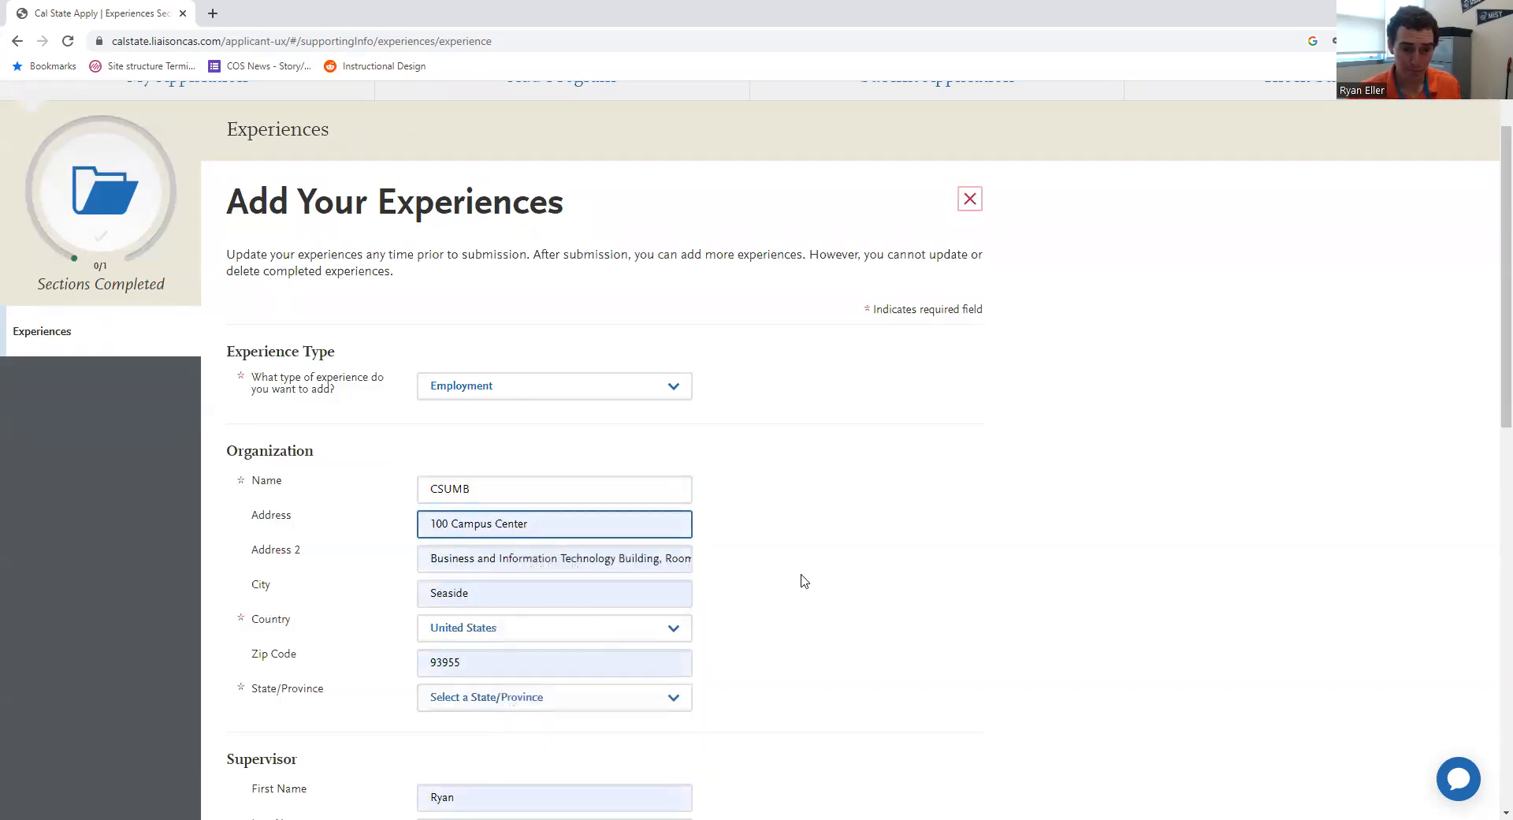
{"action": "scroll", "coordinate": [844, 570], "scroll_direction": "down", "scroll_amount": 3}
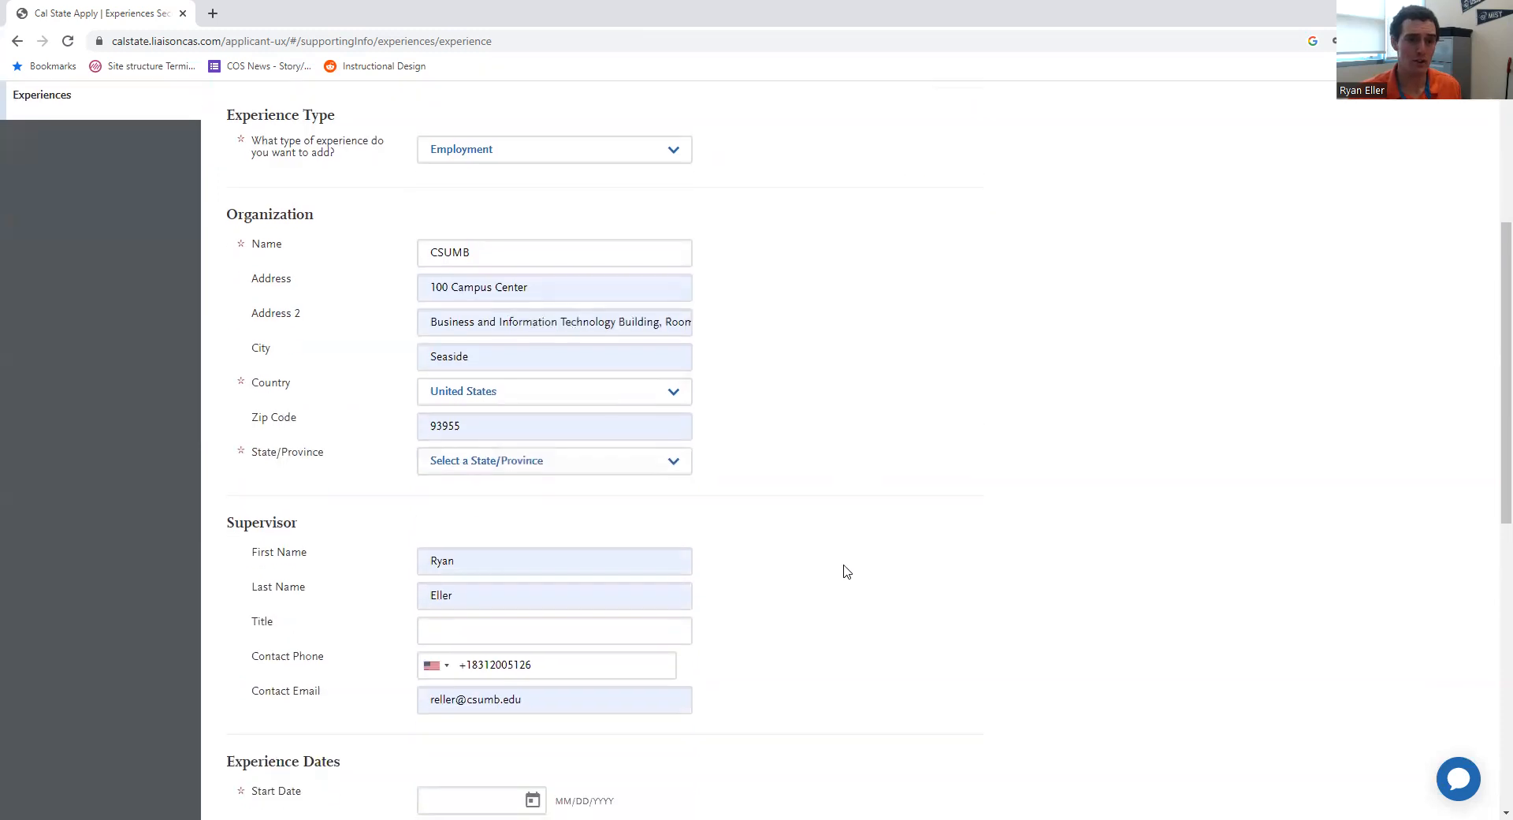
{"action": "left_click", "coordinate": [618, 466]}
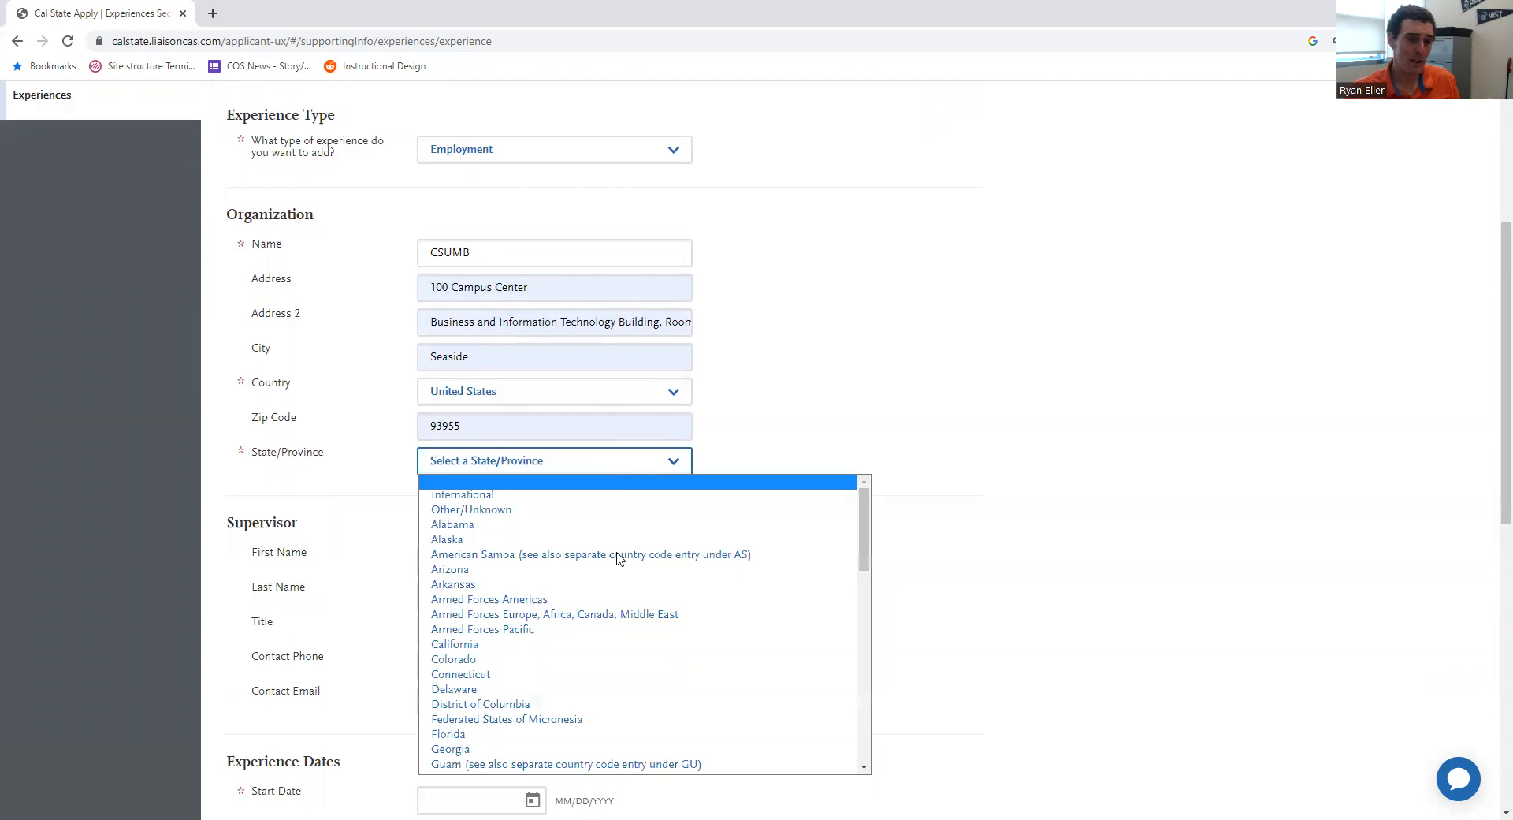
{"action": "left_click", "coordinate": [623, 648]}
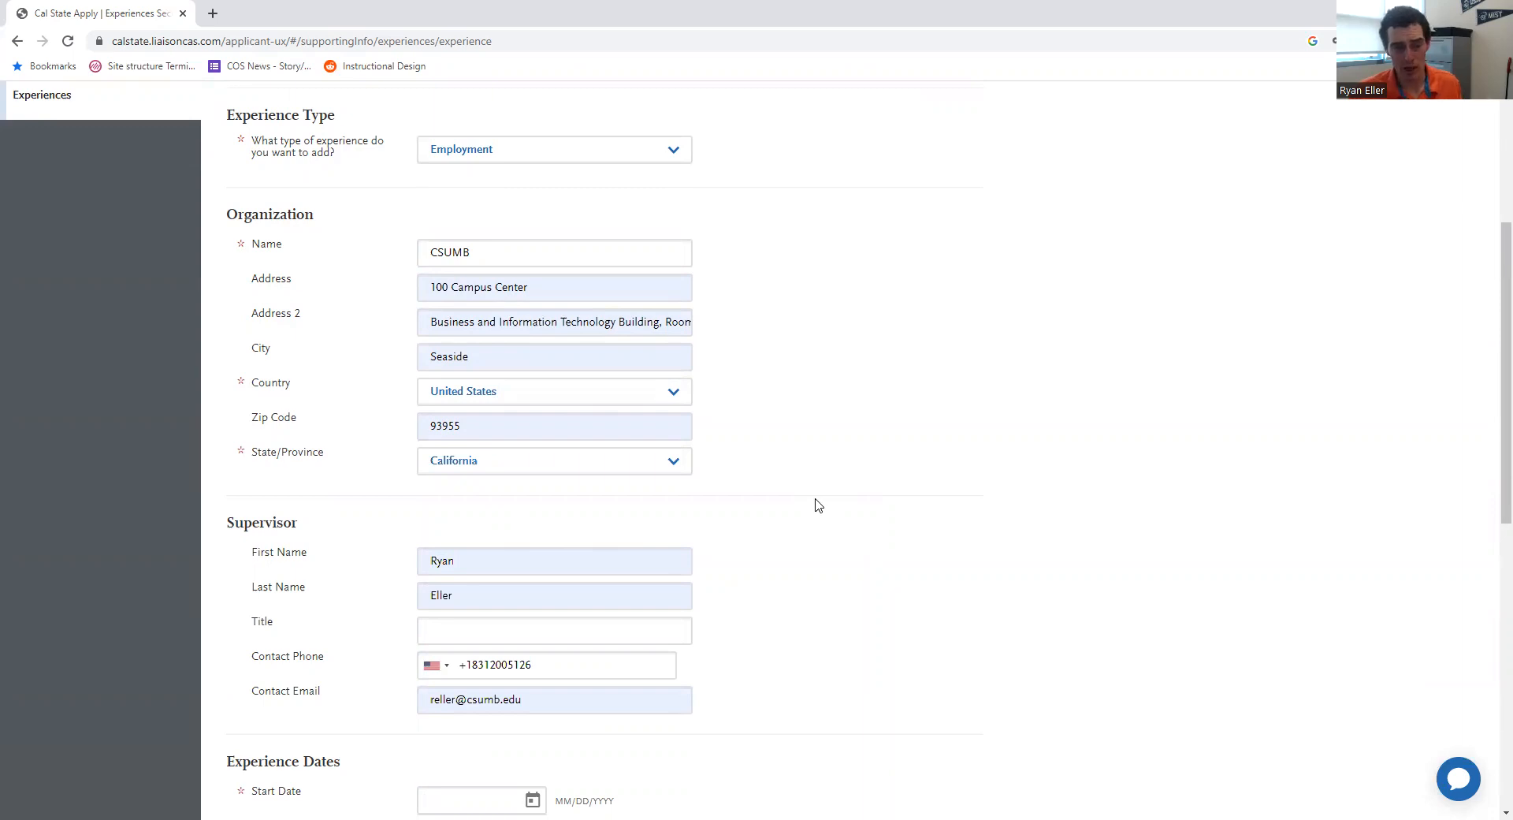
Step: Set the experience's start date to 02/01/2023
{"action": "scroll", "coordinate": [812, 495], "scroll_direction": "down", "scroll_amount": 4}
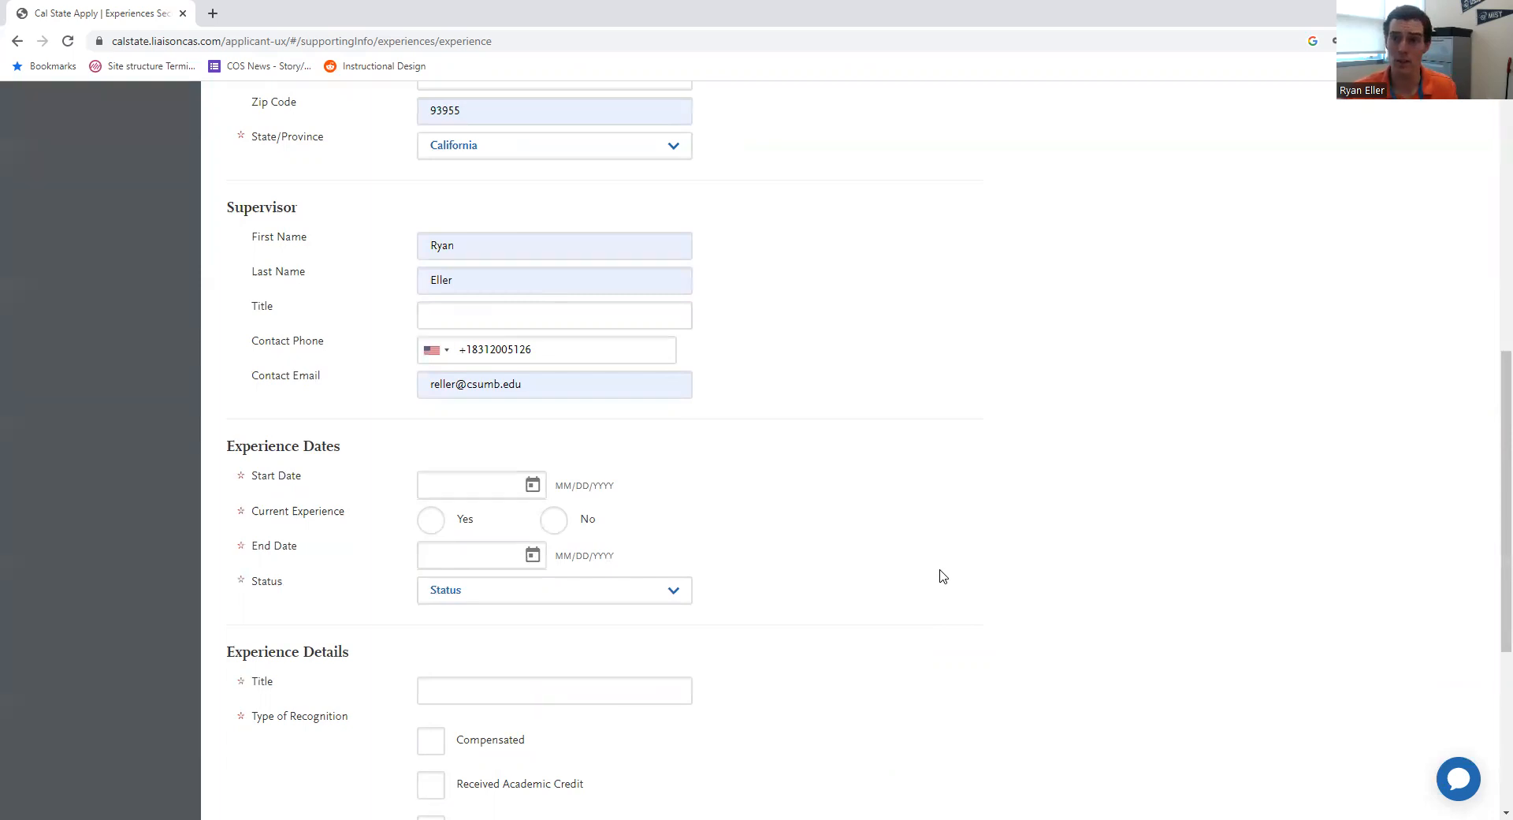
{"action": "scroll", "coordinate": [950, 514], "scroll_direction": "down", "scroll_amount": 5}
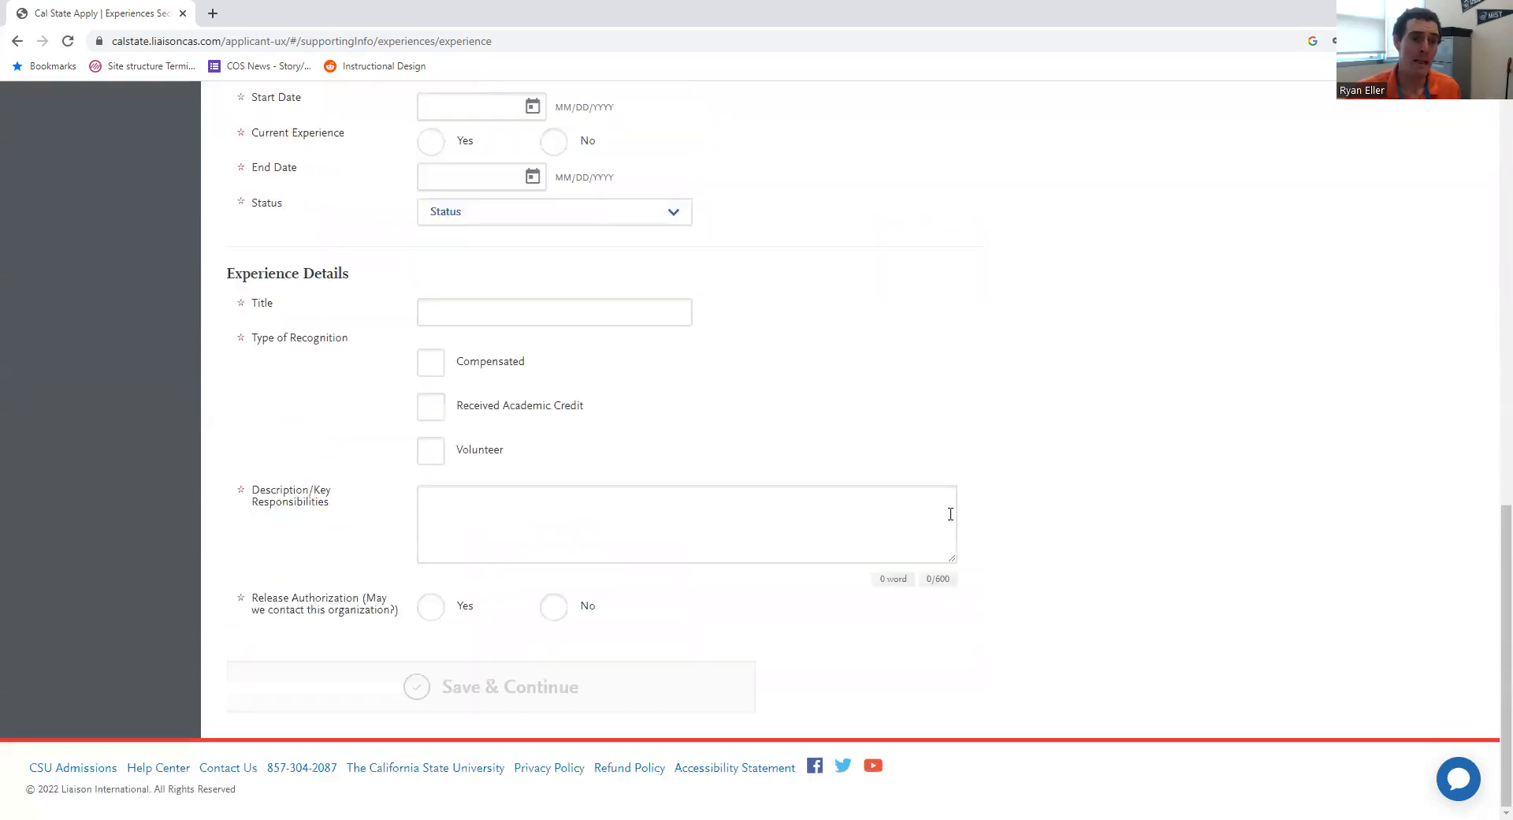
{"action": "scroll", "coordinate": [540, 217], "scroll_direction": "up", "scroll_amount": 1}
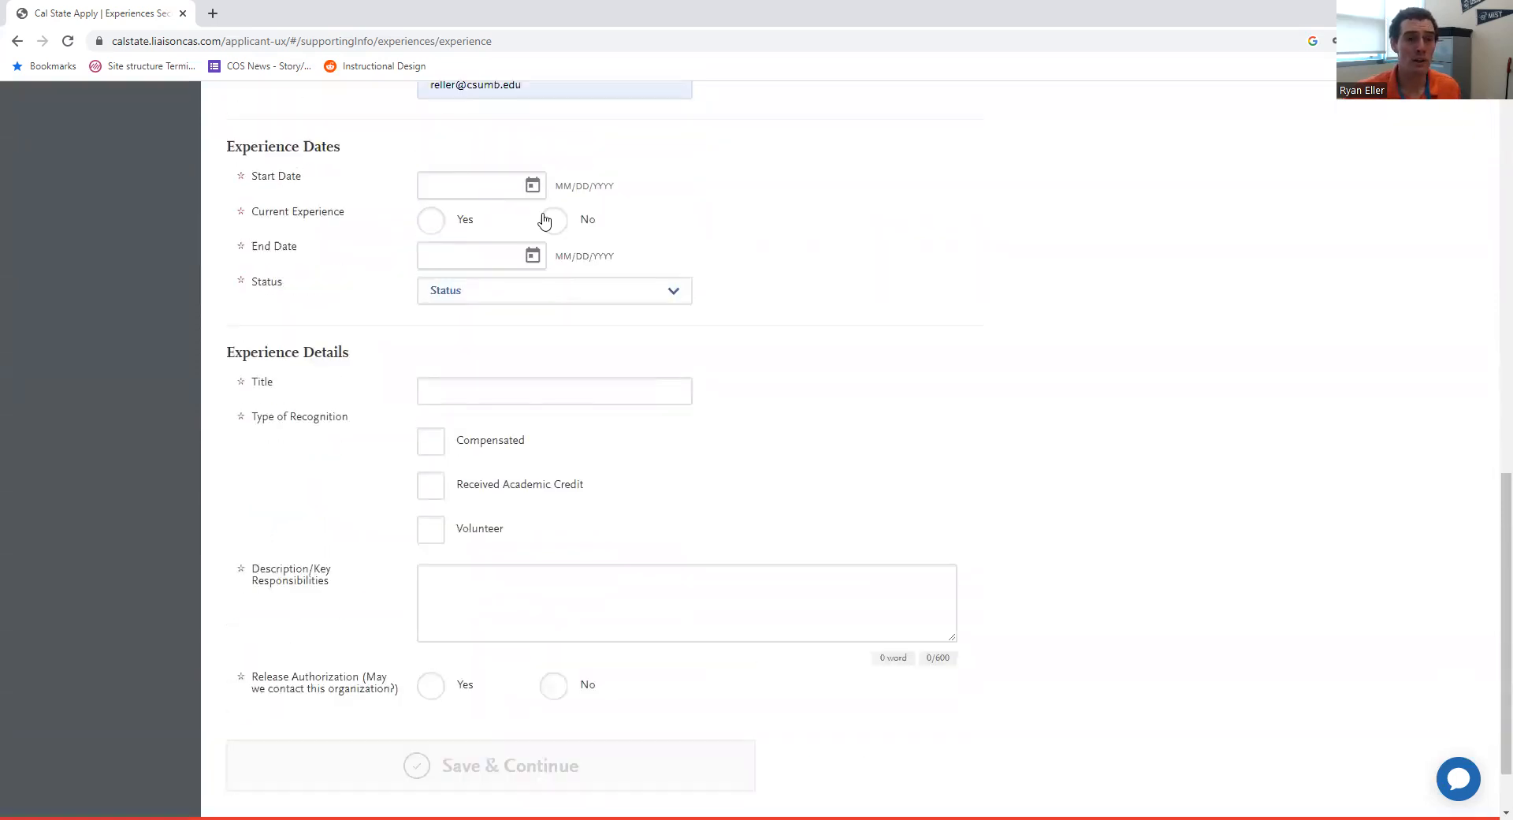
{"action": "left_click", "coordinate": [533, 186]}
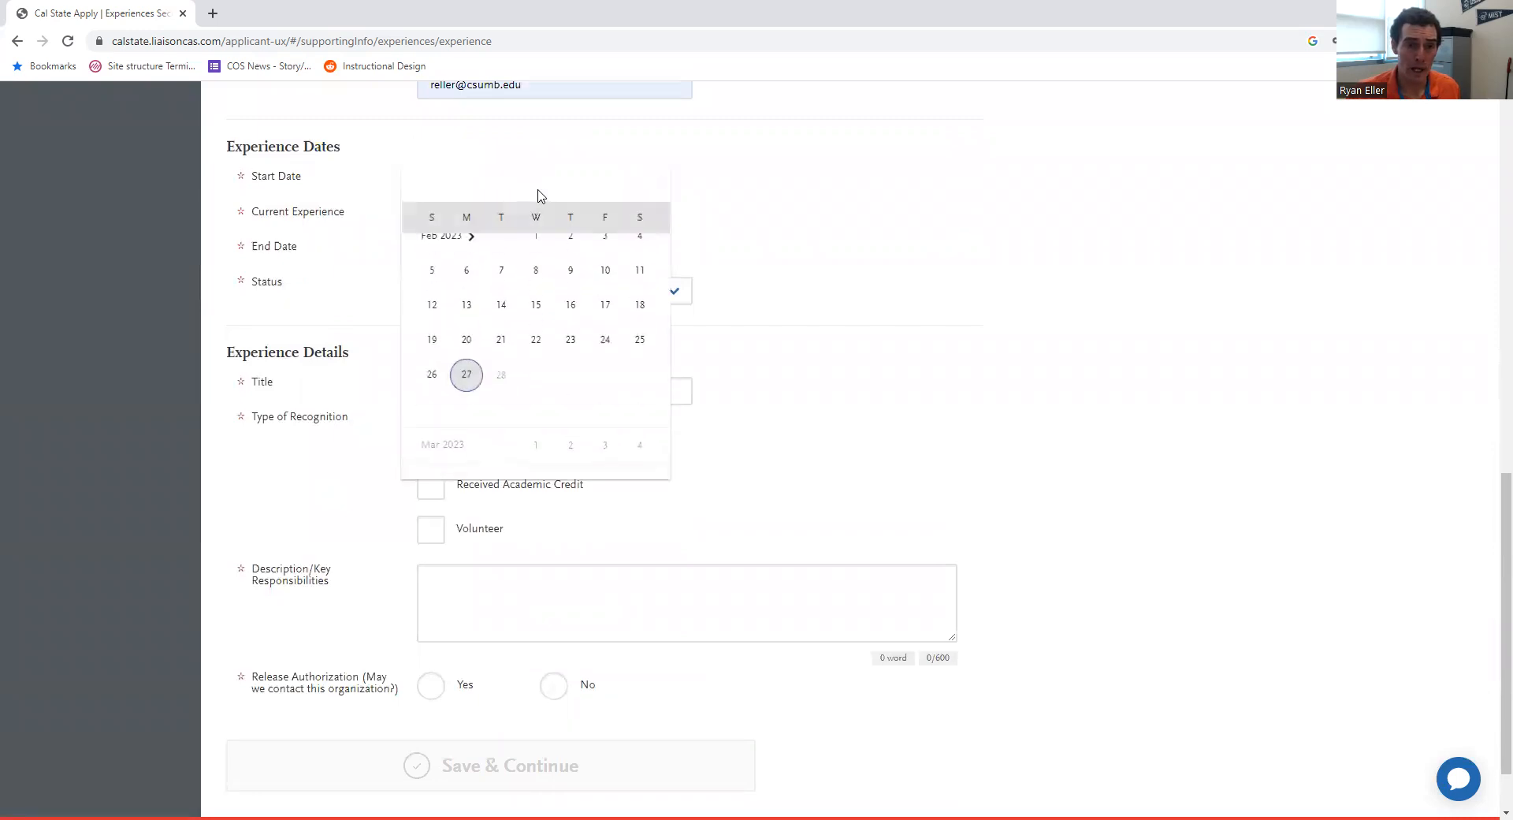
{"action": "left_click", "coordinate": [536, 251]}
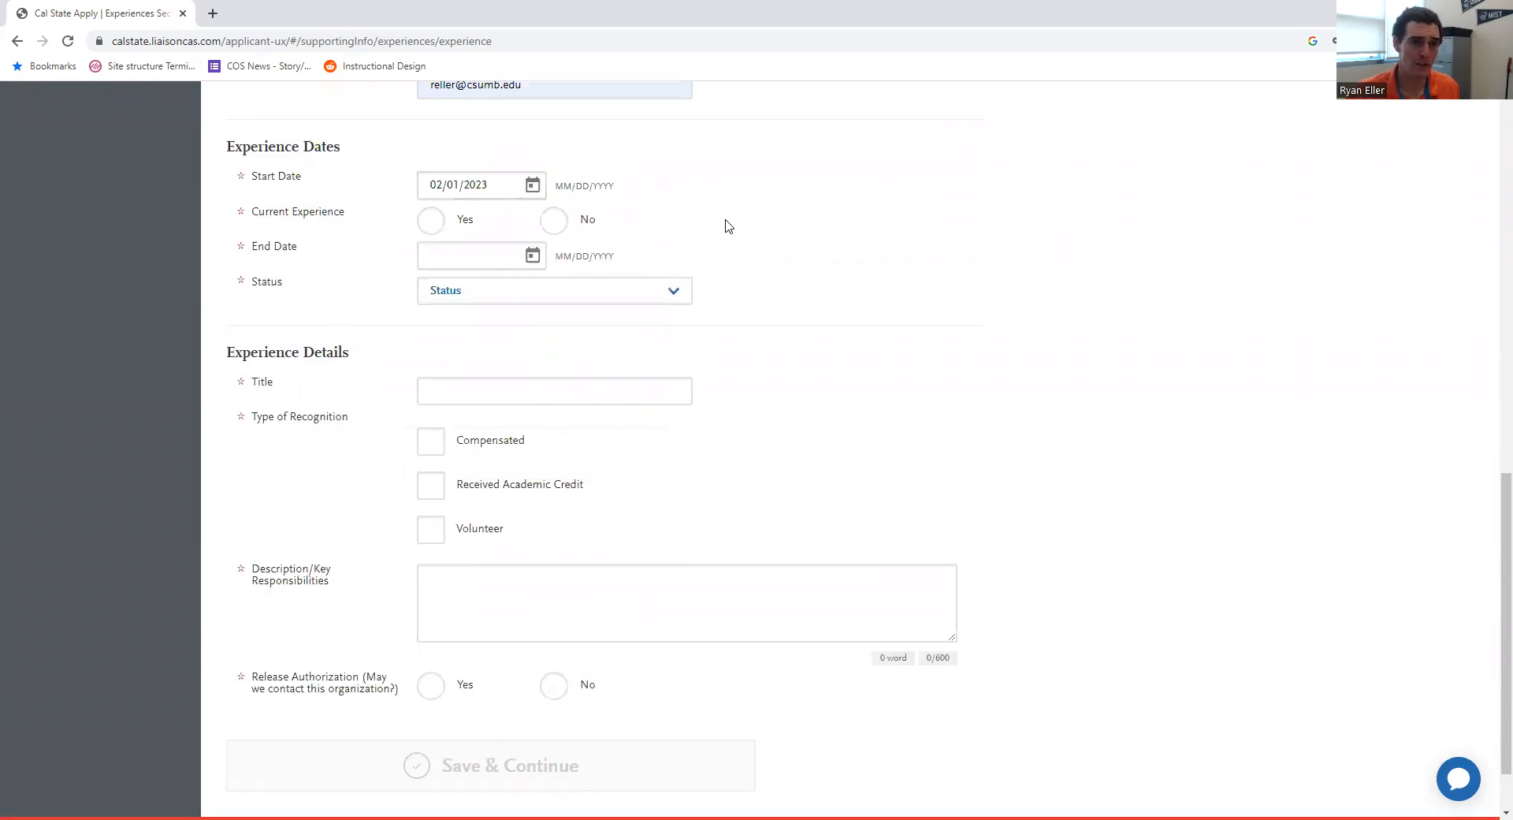
{"action": "left_click", "coordinate": [532, 256]}
{"action": "left_click", "coordinate": [596, 246]}
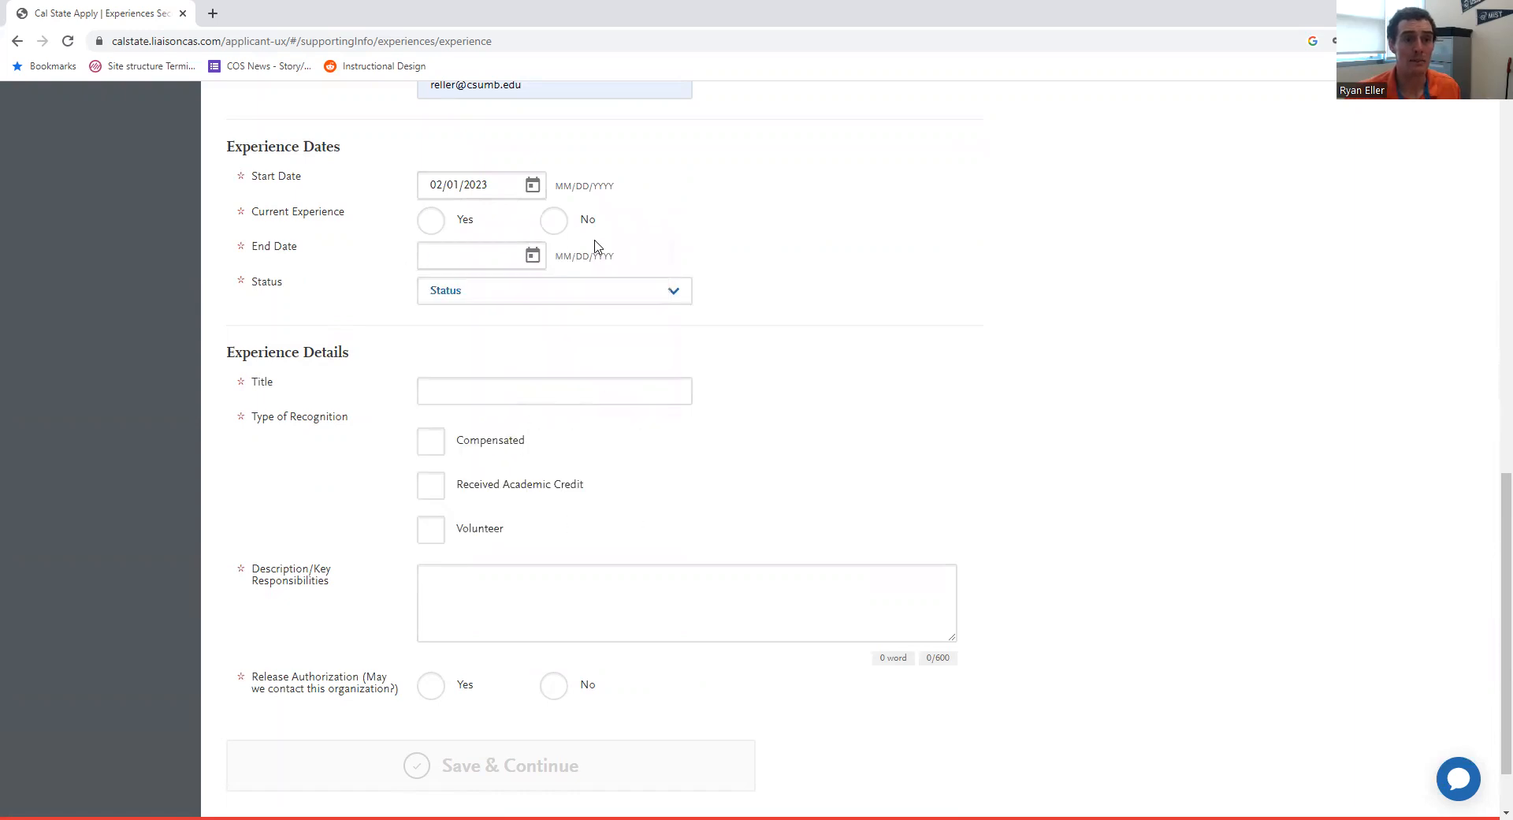
Step: Mark the job as a current experience and set its status to Full time
{"action": "left_click", "coordinate": [430, 229]}
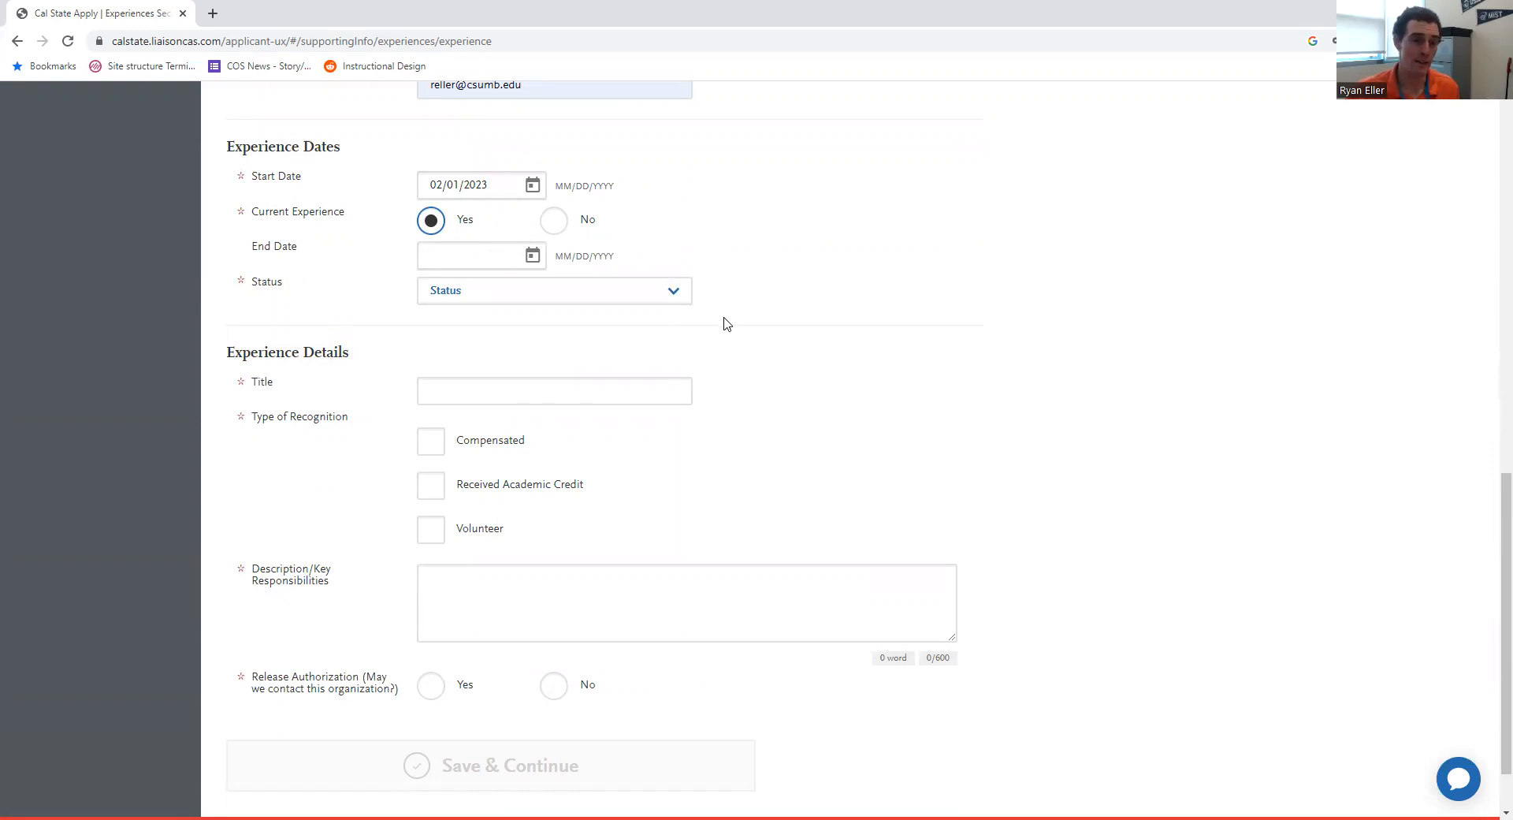
{"action": "left_click", "coordinate": [674, 299]}
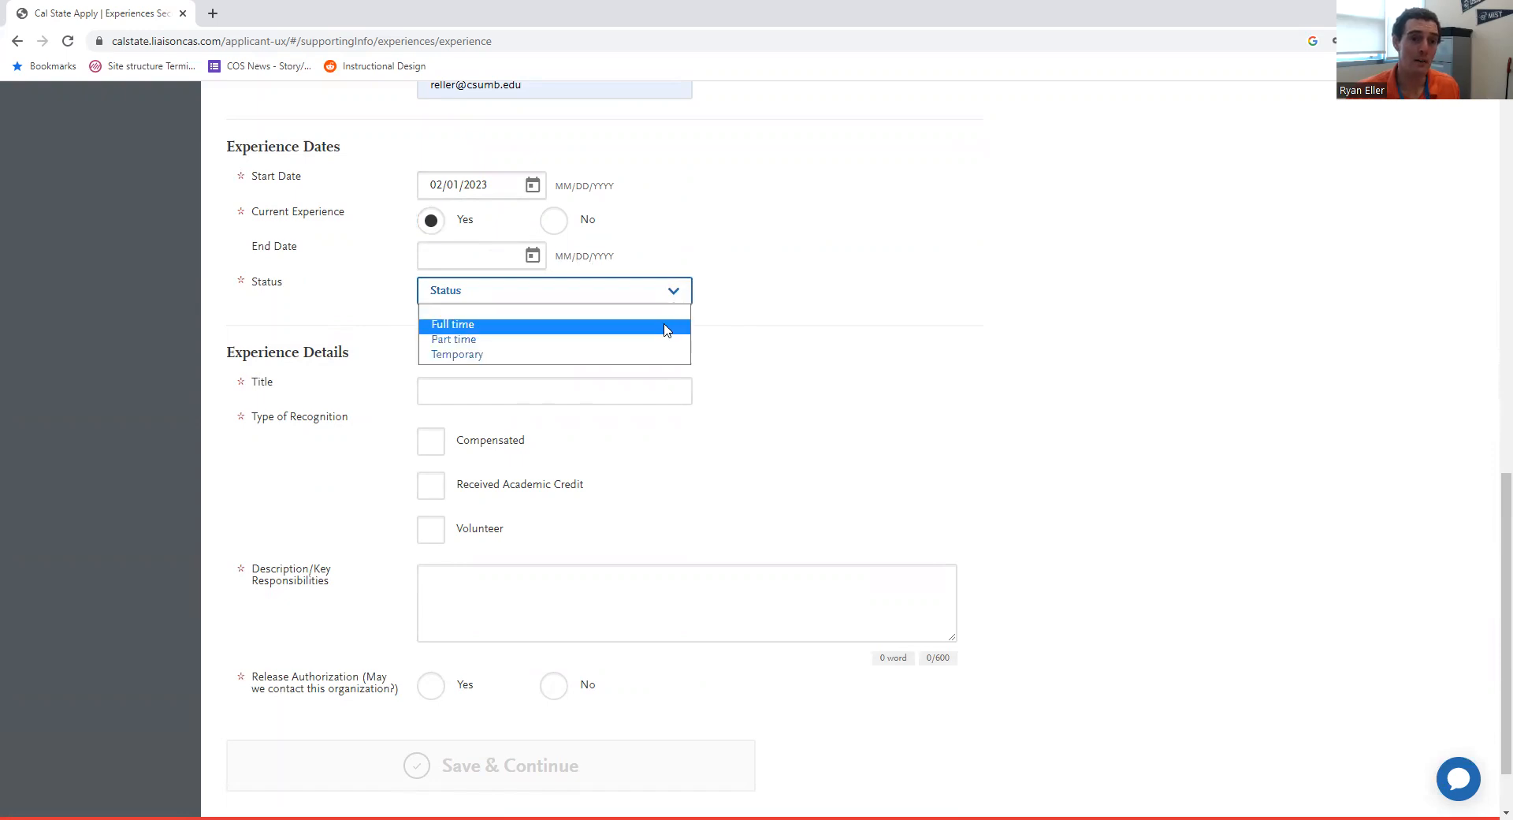
{"action": "left_click", "coordinate": [670, 324]}
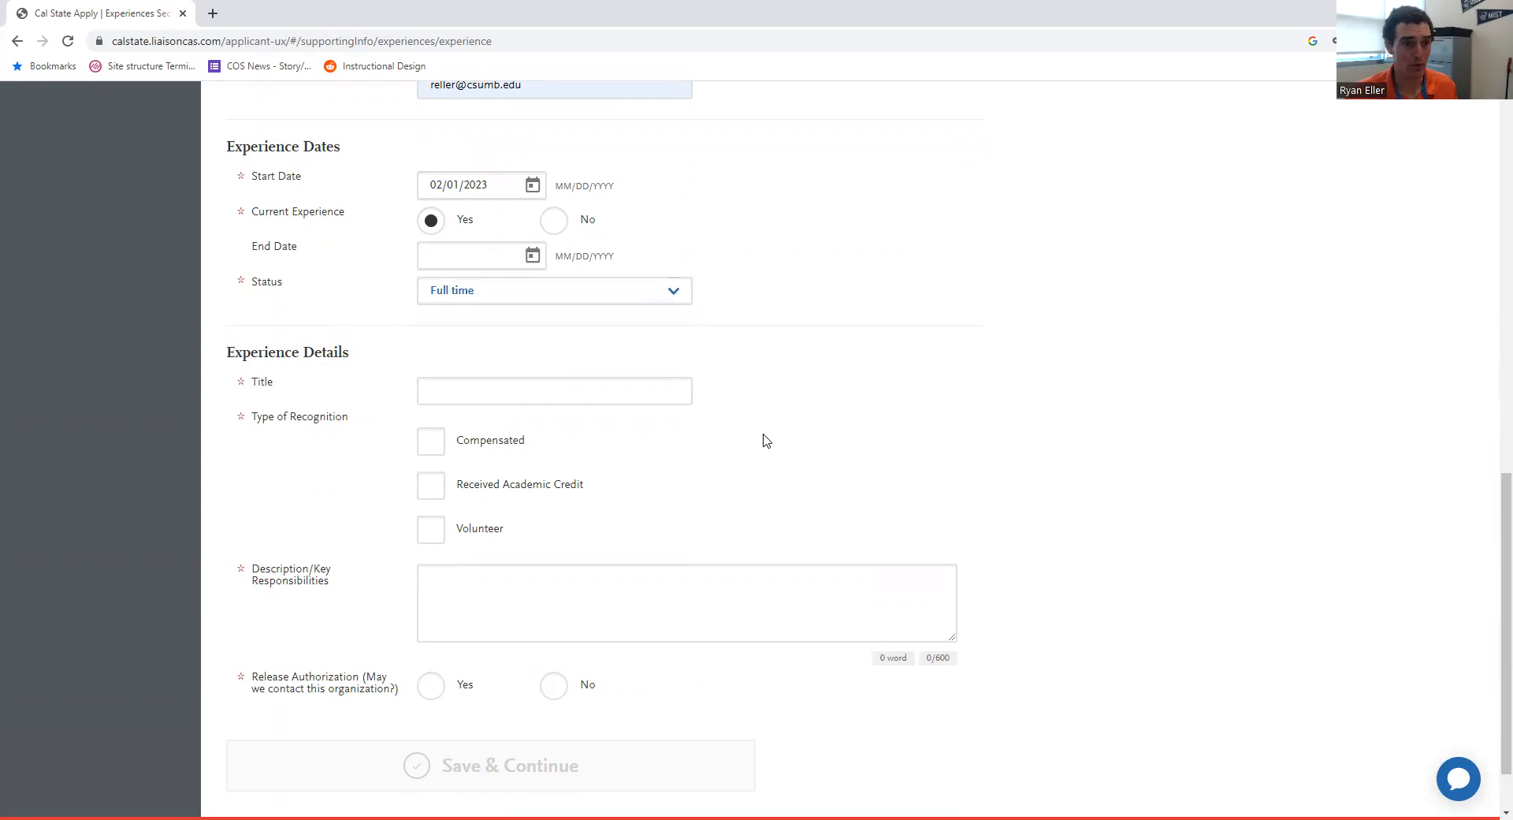
Step: Enter "MIST Student Services Coordinator" as the experience title and mark the type of recognition as Compensated
{"action": "scroll", "coordinate": [763, 440], "scroll_direction": "down", "scroll_amount": 1}
{"action": "left_click", "coordinate": [623, 313]}
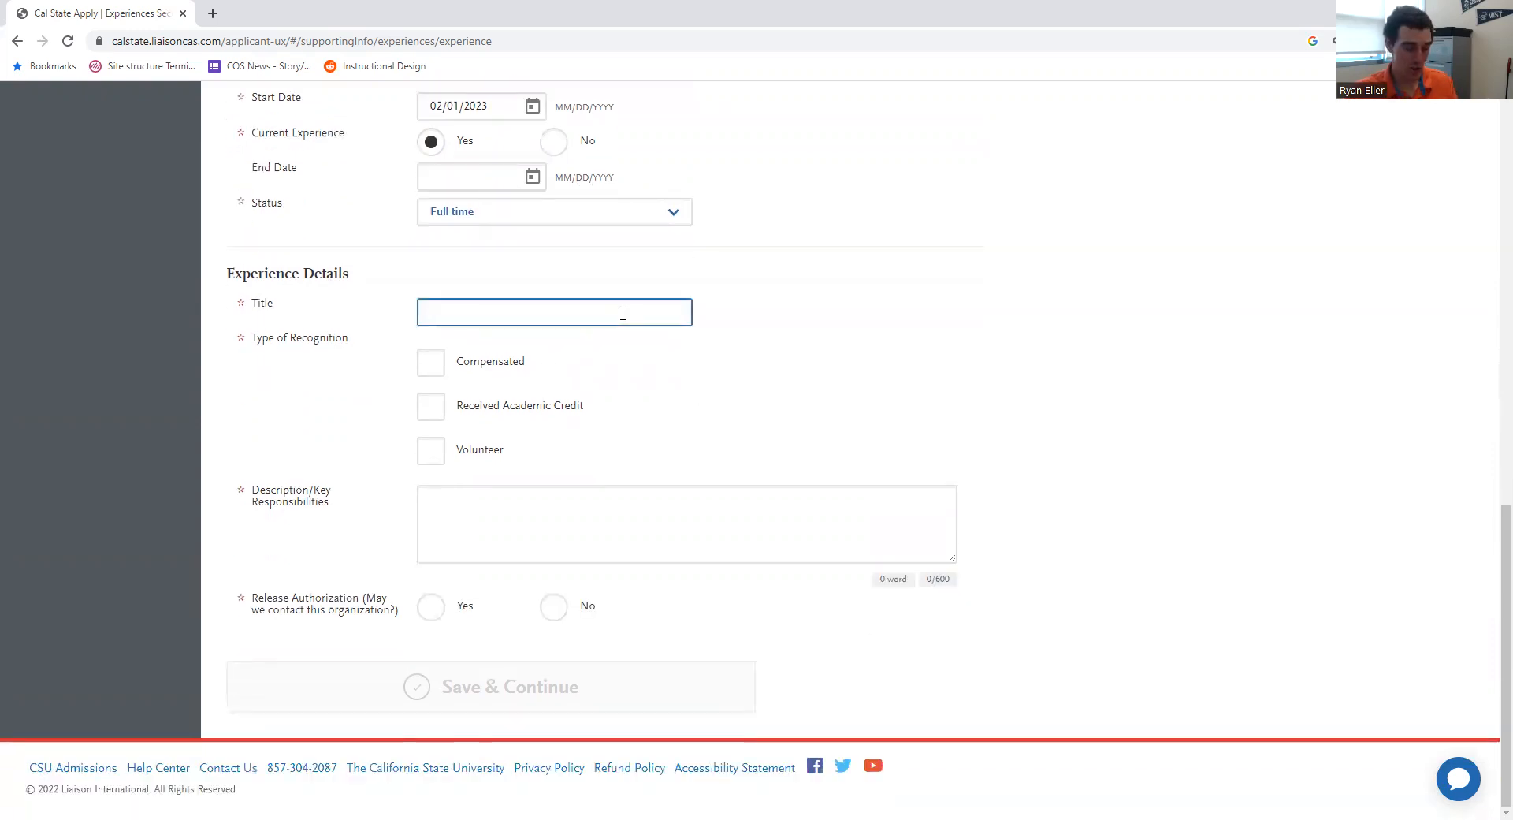
{"action": "type", "text": "MIST Studen"}
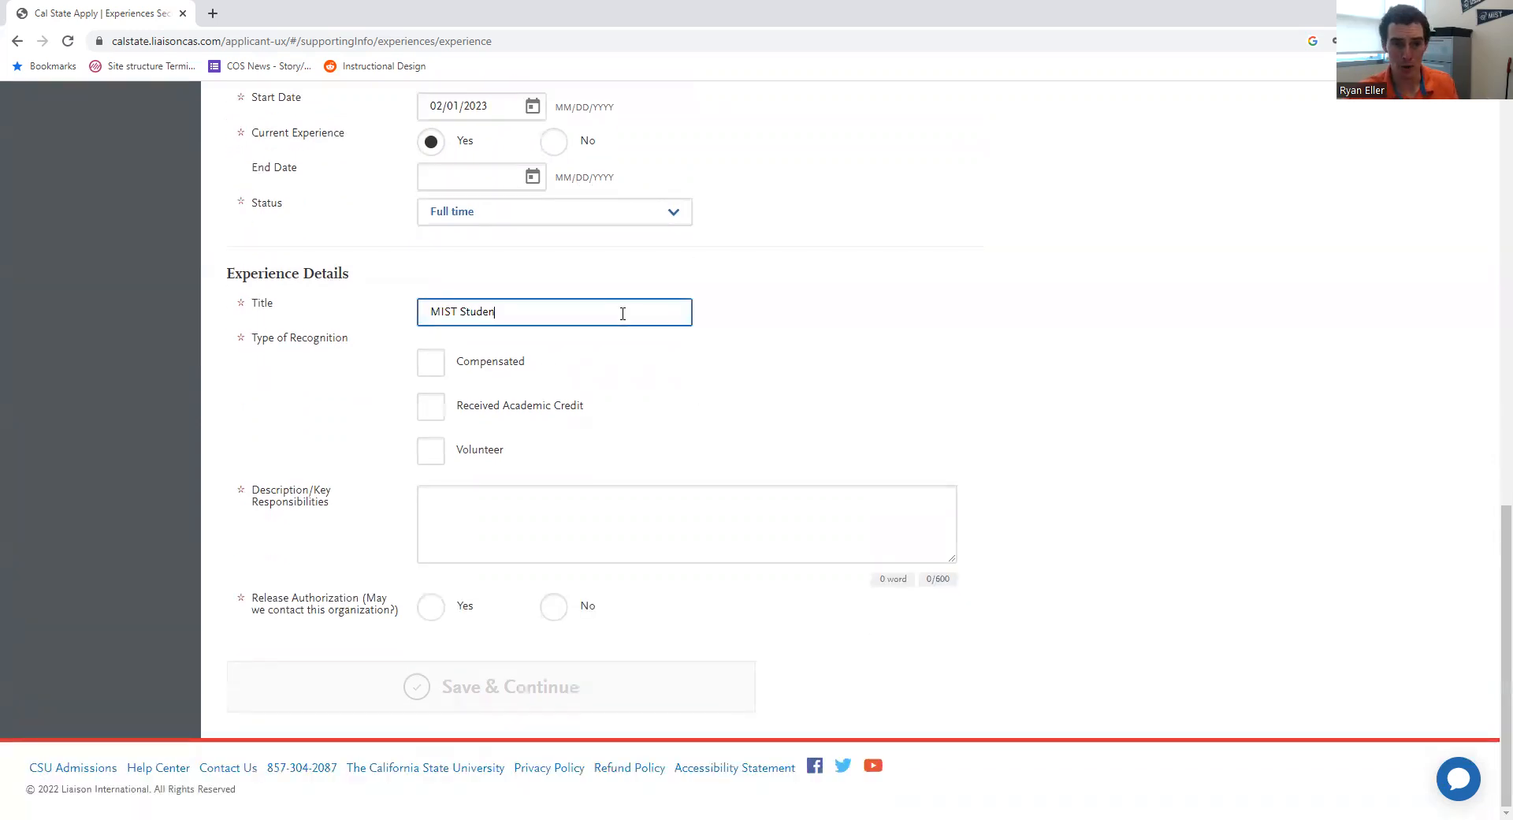
{"action": "type", "text": "t Services C"}
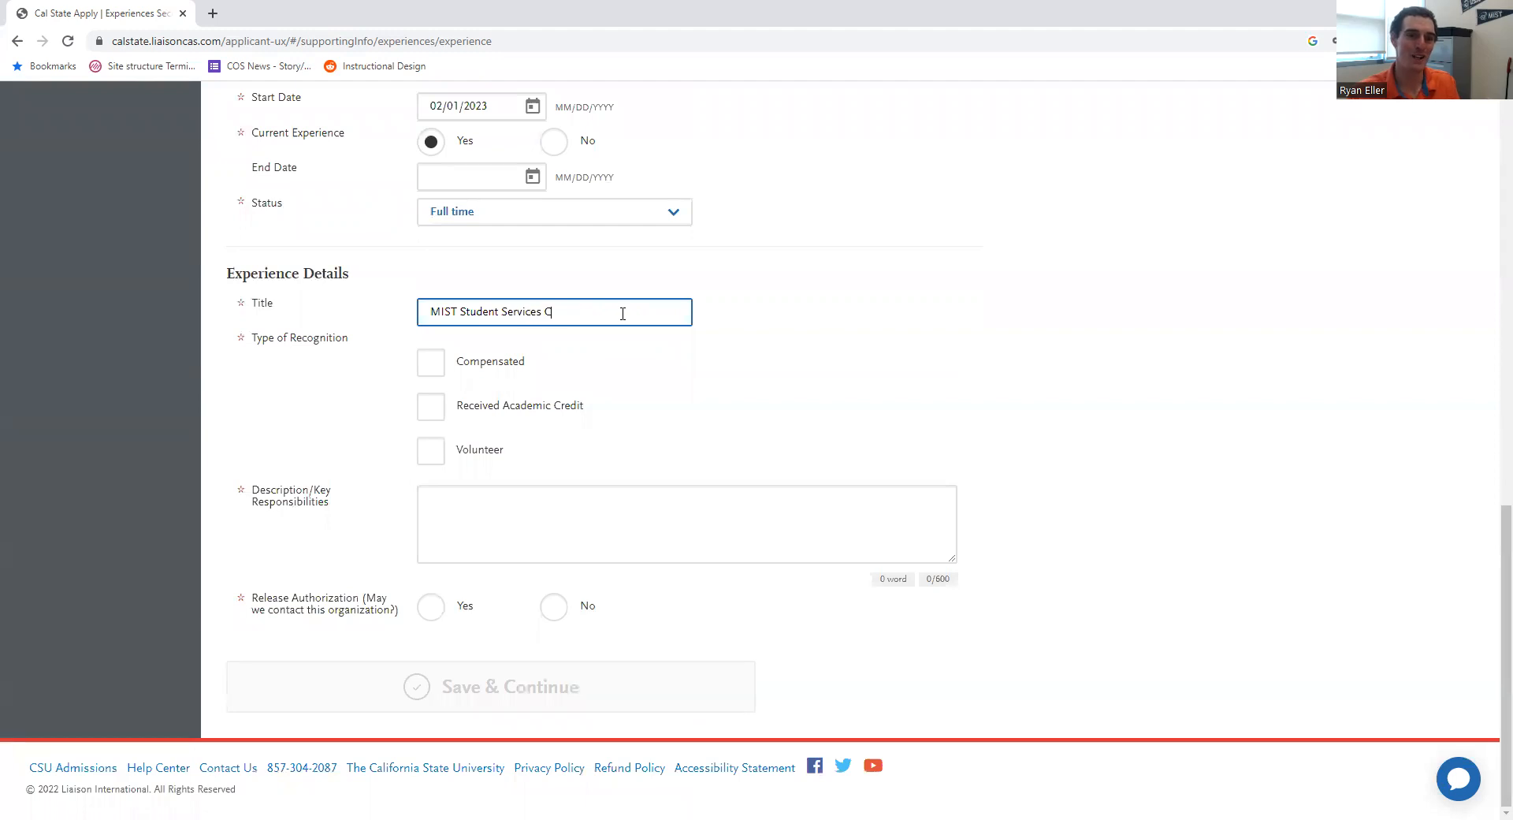
{"action": "type", "text": "oordinator"}
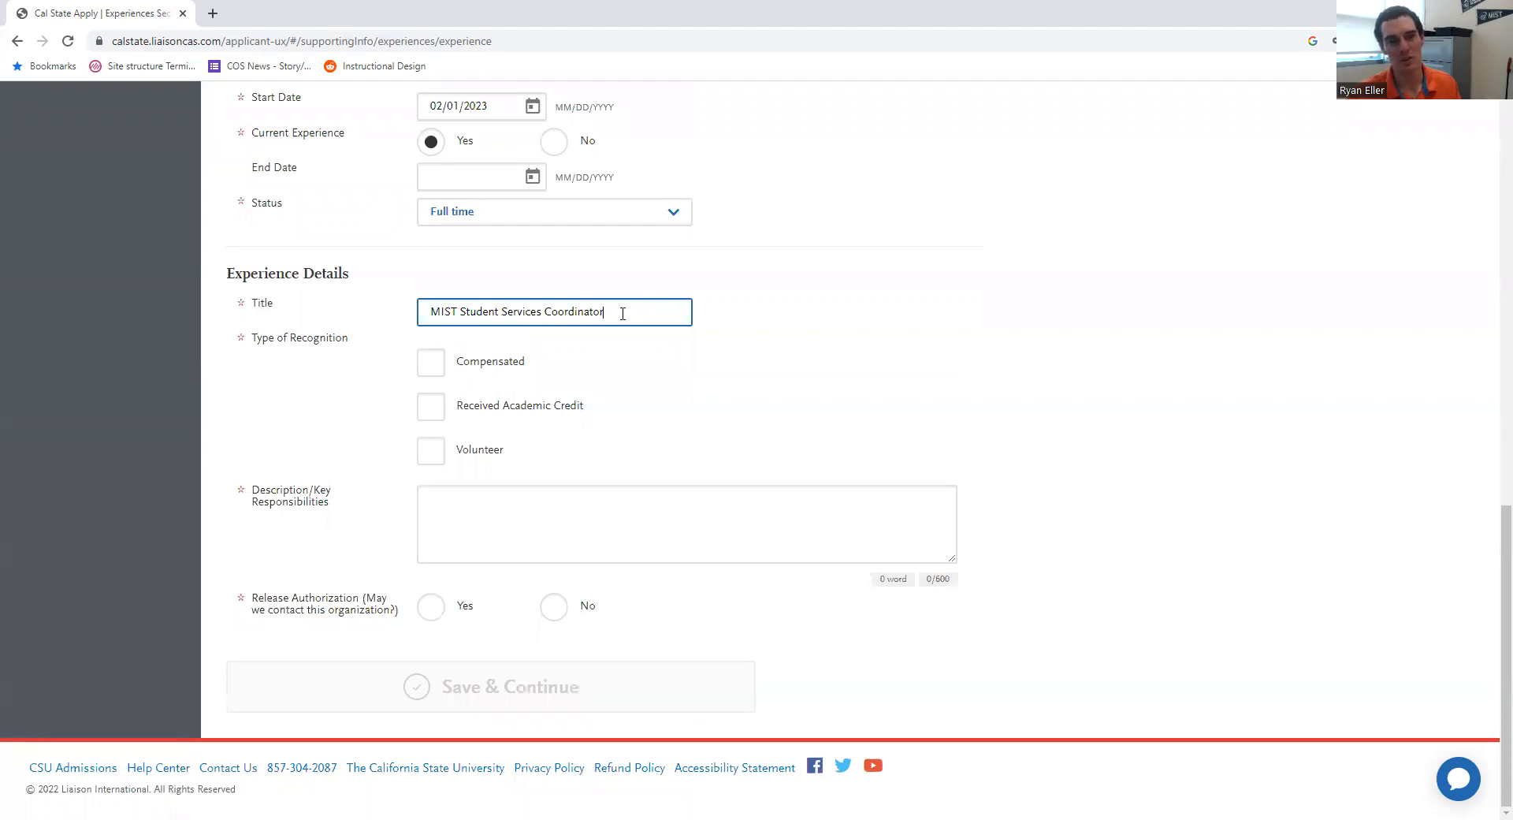
{"action": "left_click", "coordinate": [726, 394]}
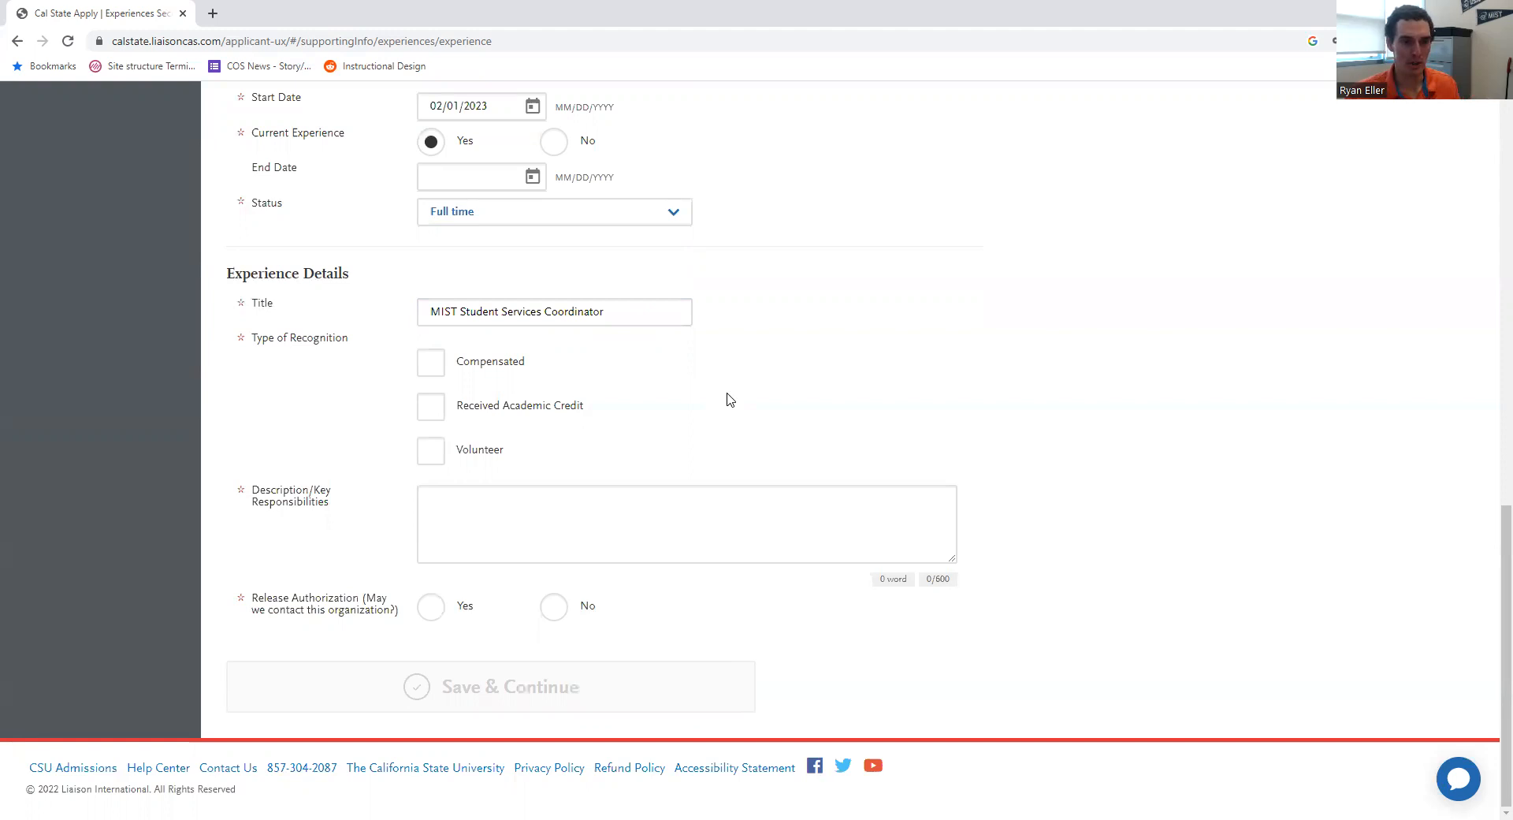
{"action": "left_click", "coordinate": [433, 367]}
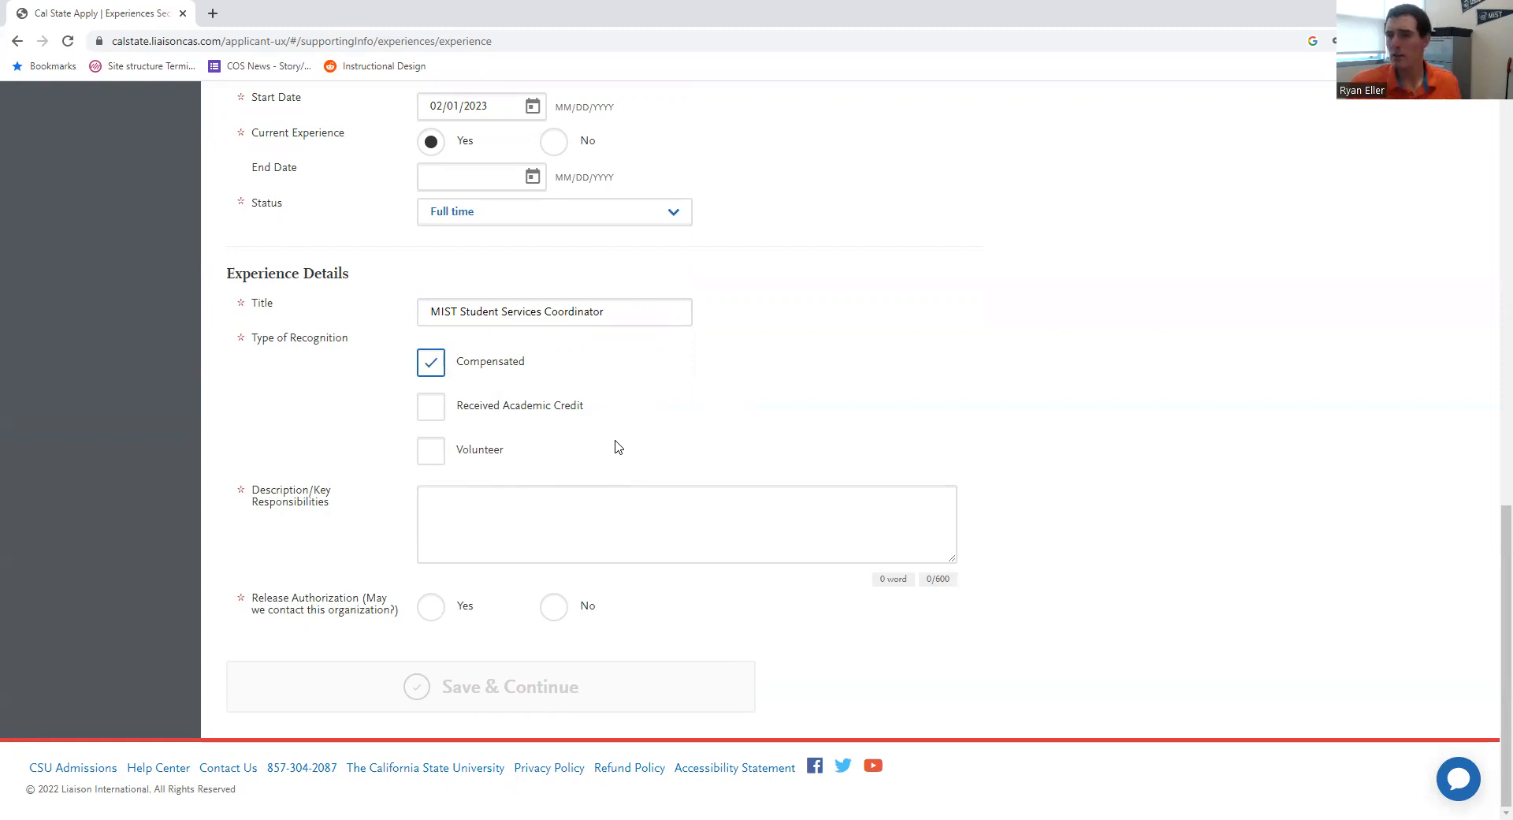
Step: Describe the key responsibilities as "This is my job.", authorize contacting the organization, and save the experience
{"action": "left_click", "coordinate": [607, 520]}
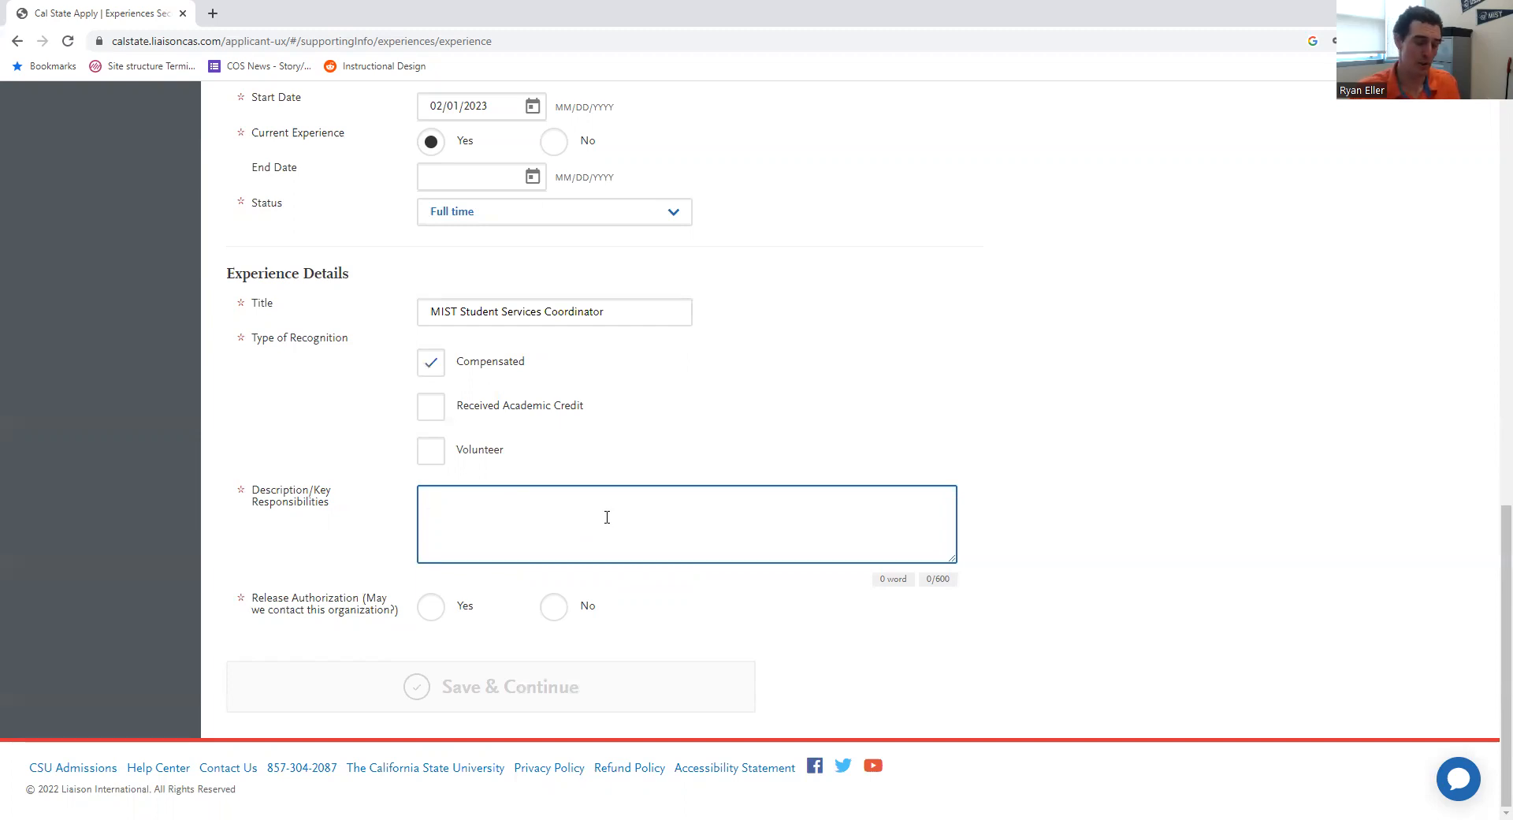
{"action": "type", "text": "This is m"}
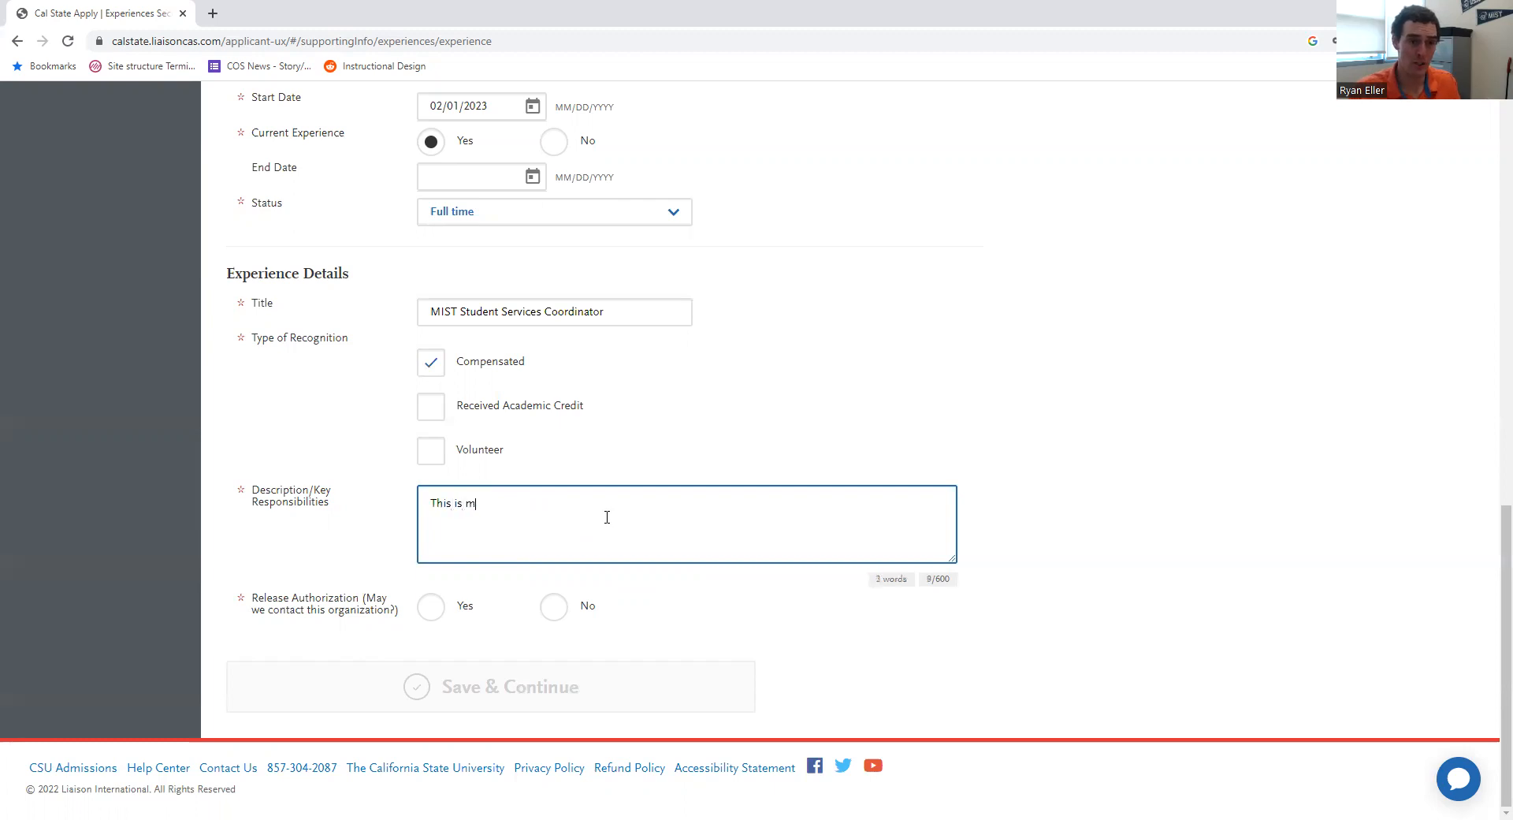
{"action": "type", "text": "y job."}
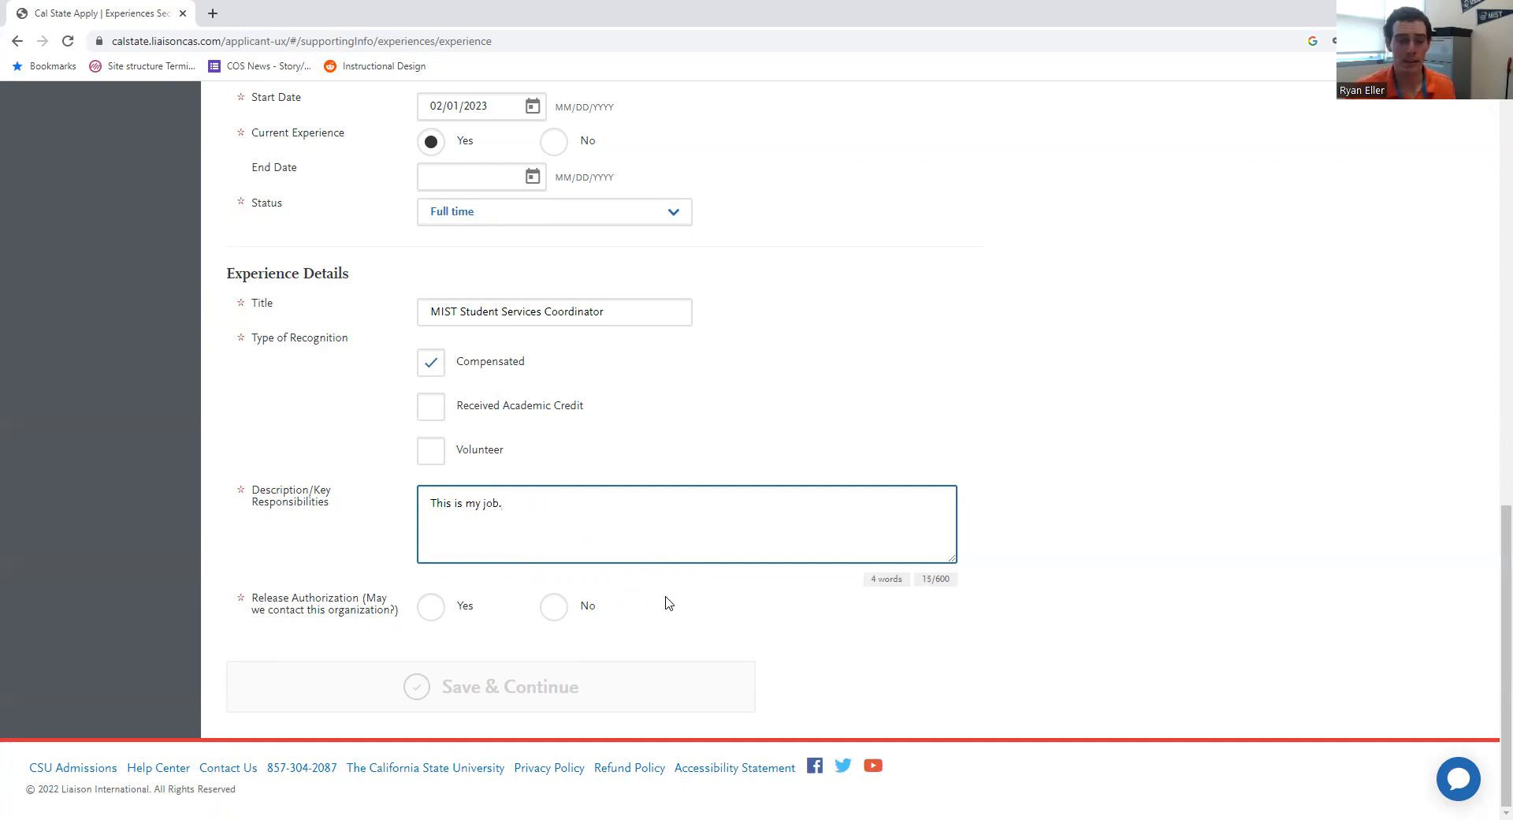
{"action": "left_click", "coordinate": [433, 610]}
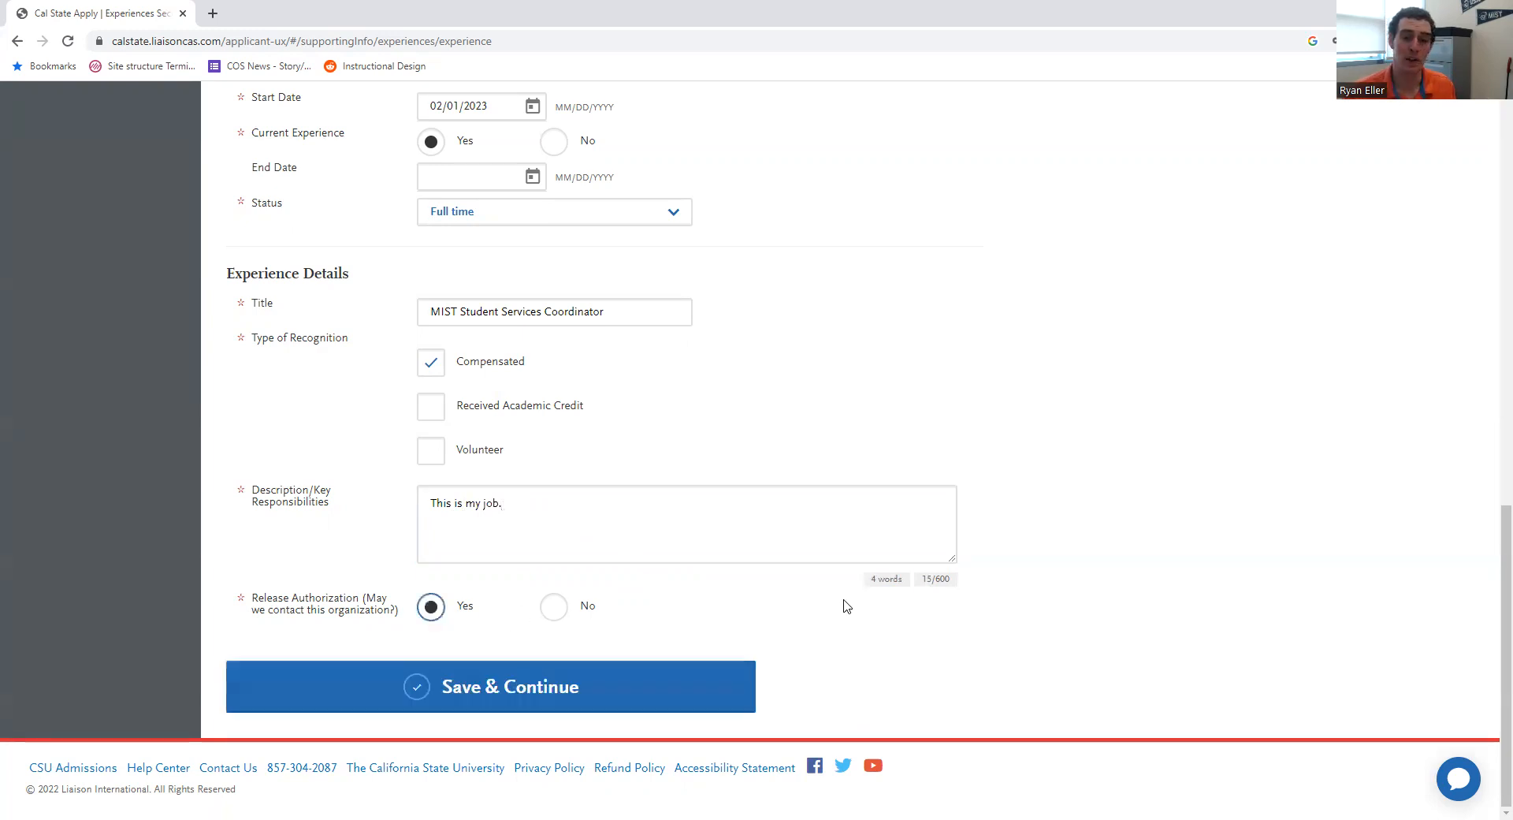
{"action": "left_click", "coordinate": [621, 687]}
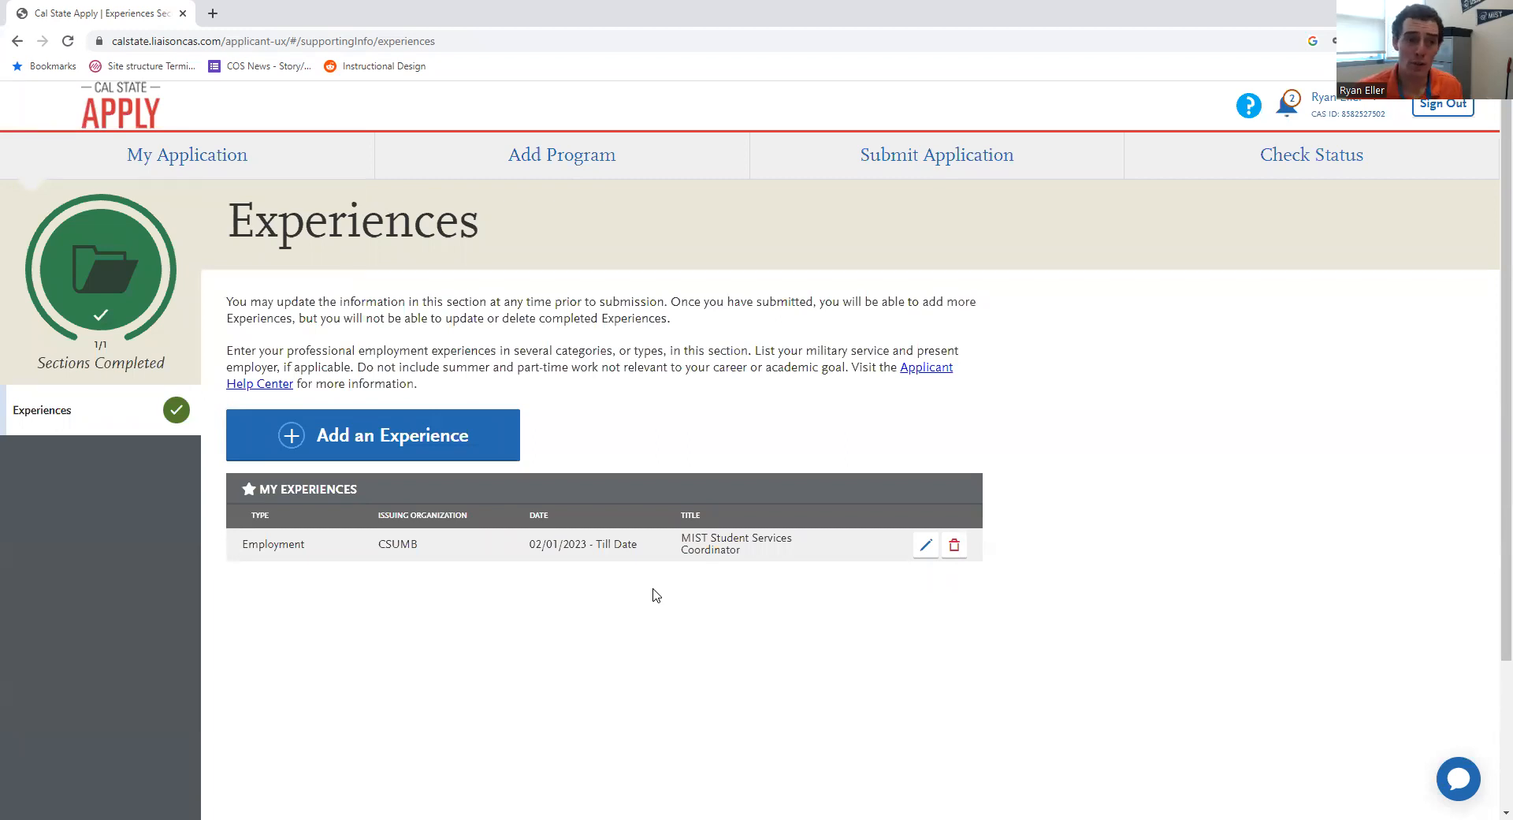
Step: Return to the My Application dashboard and review the progress of the four application sections
{"action": "left_click", "coordinate": [244, 173]}
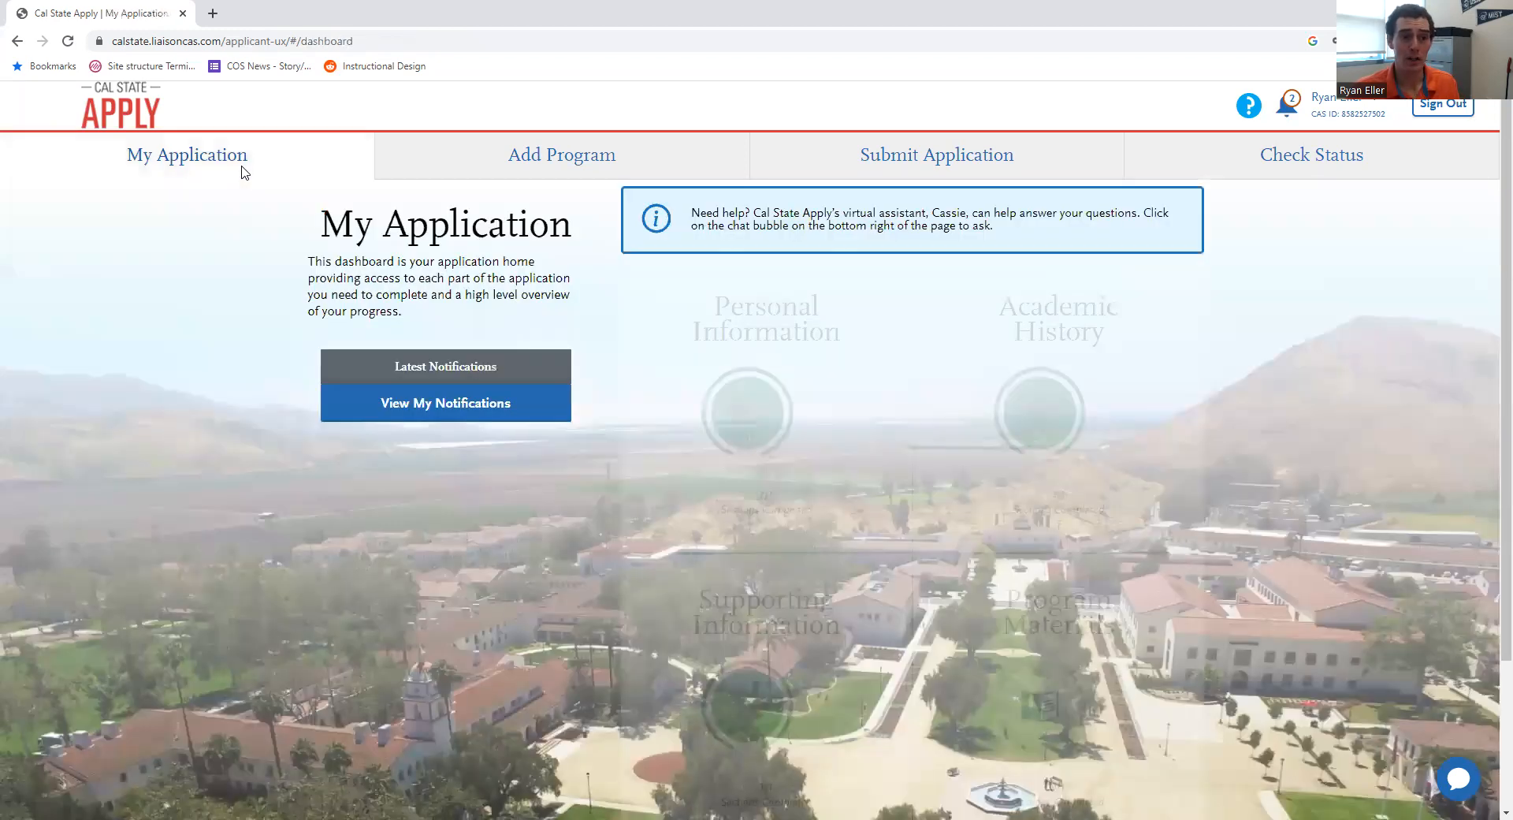
{"action": "scroll", "coordinate": [720, 516], "scroll_direction": "down", "scroll_amount": 1}
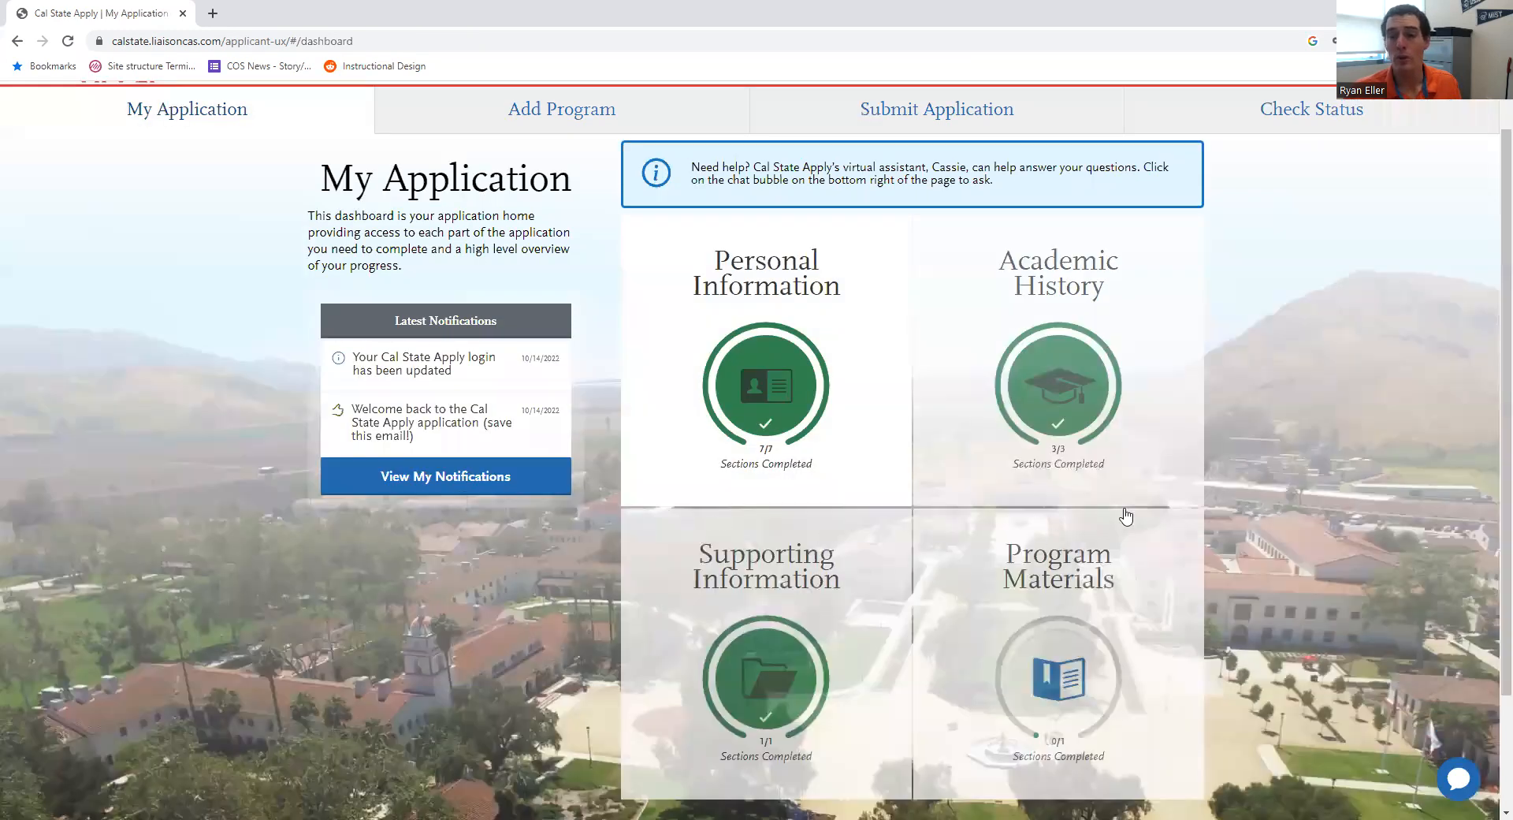
{"action": "scroll", "coordinate": [1127, 514], "scroll_direction": "down", "scroll_amount": 2}
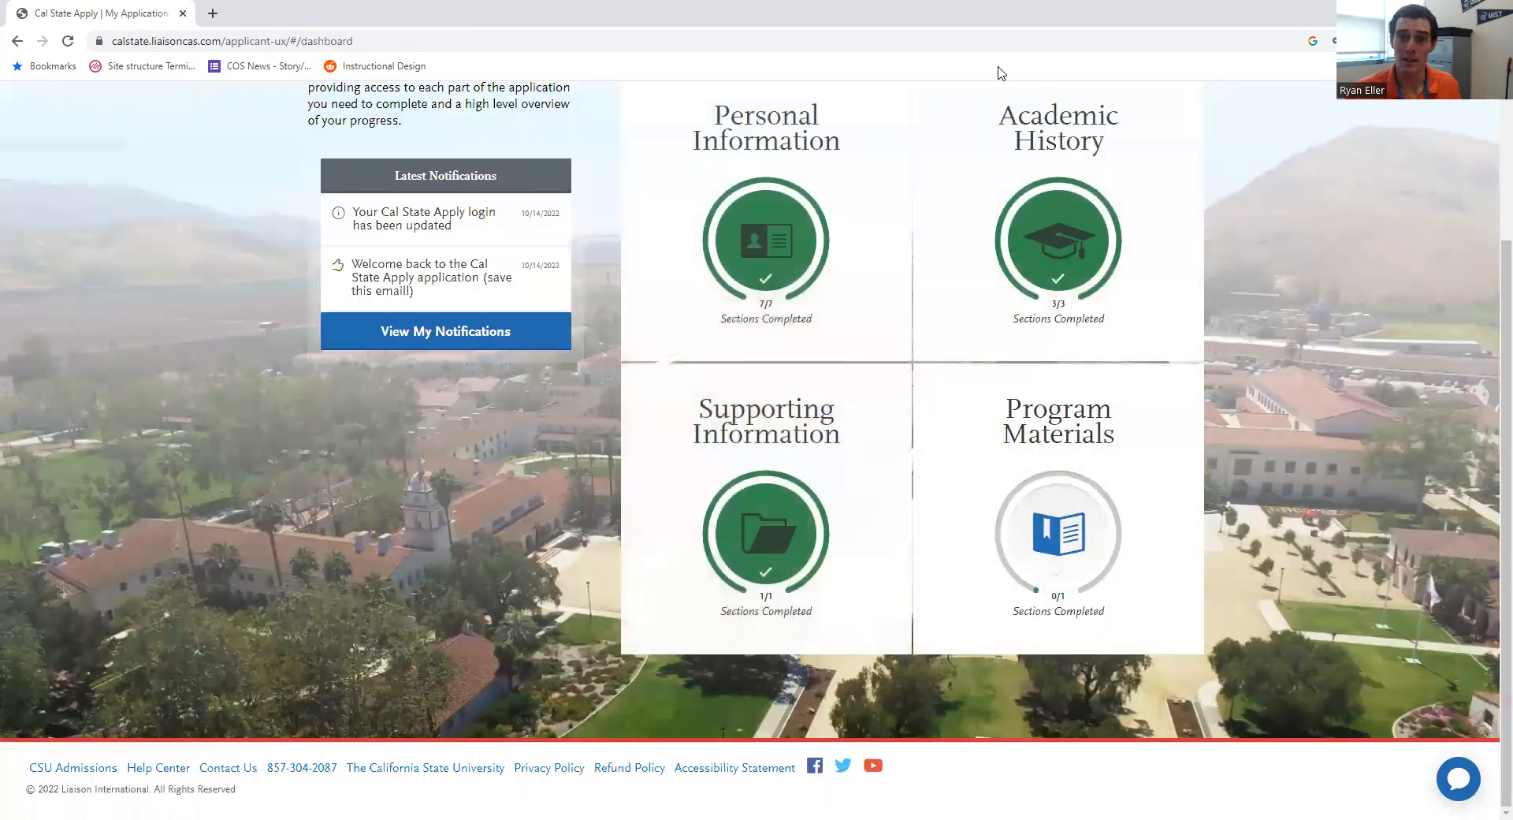